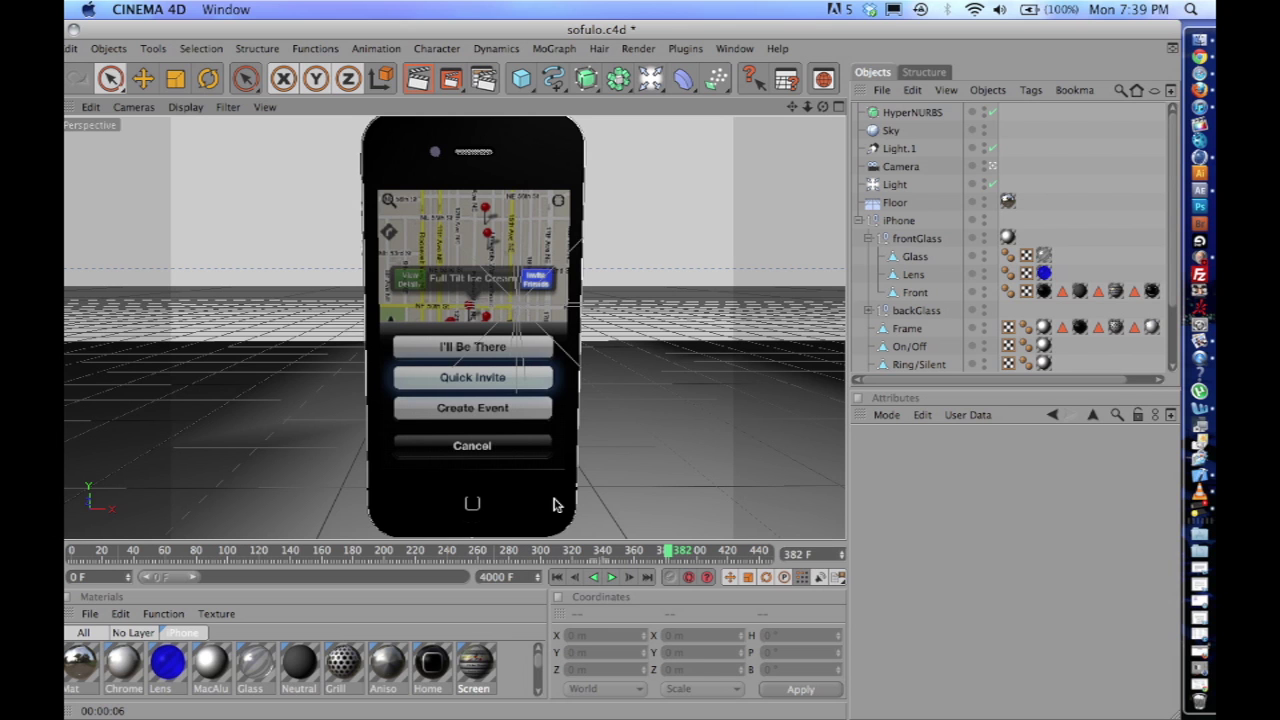
Review the iphone animation6.mov and animation8.mov movies, then close both.
key(F9)
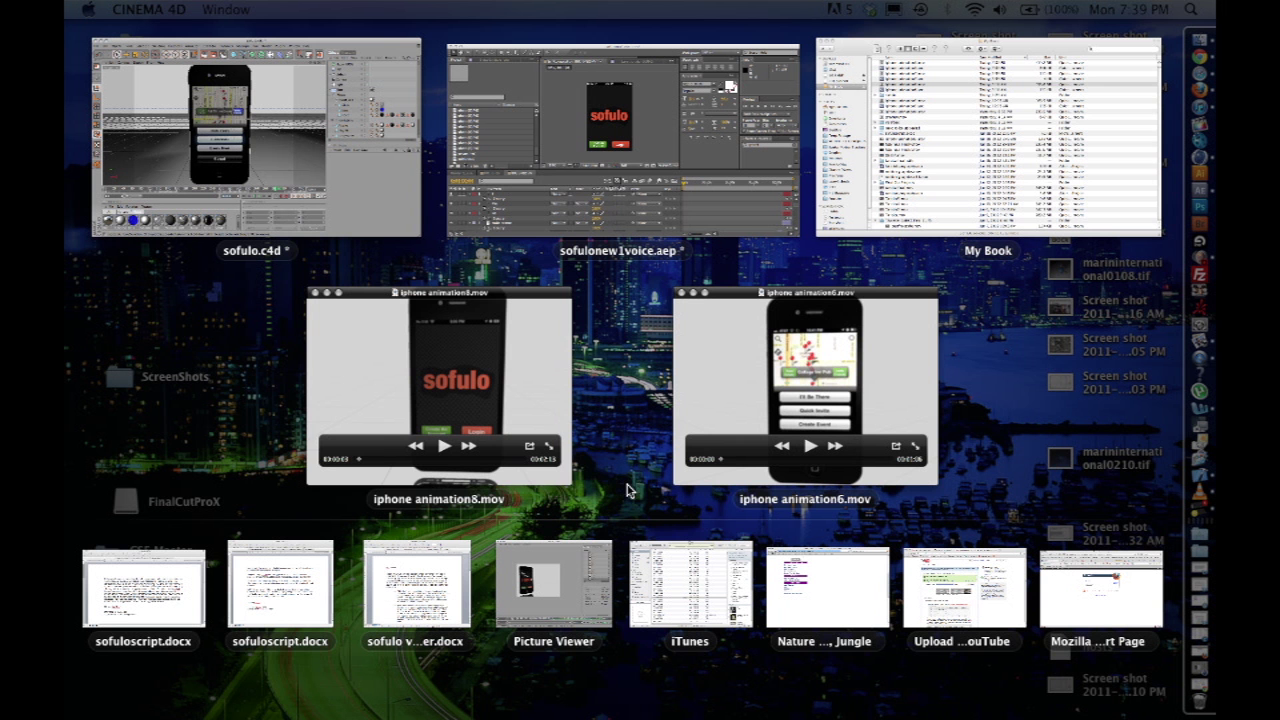
click(789, 370)
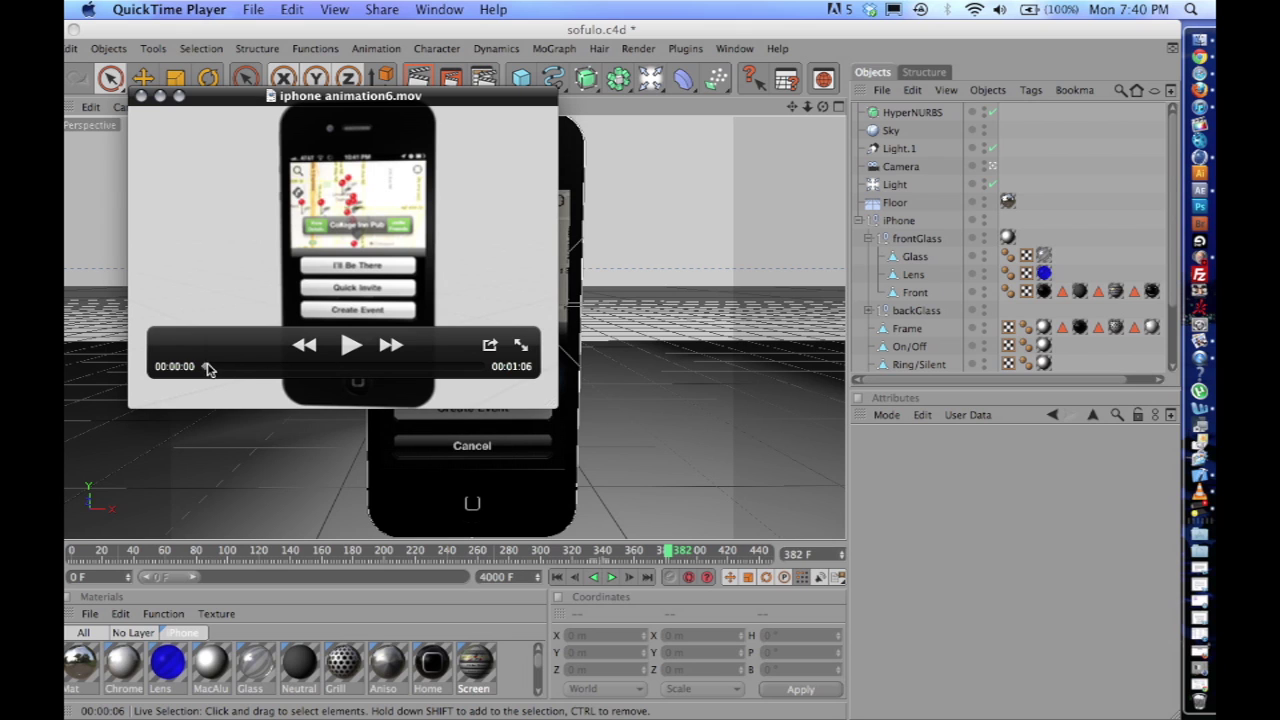
drag(210, 368, 268, 367)
key(F9)
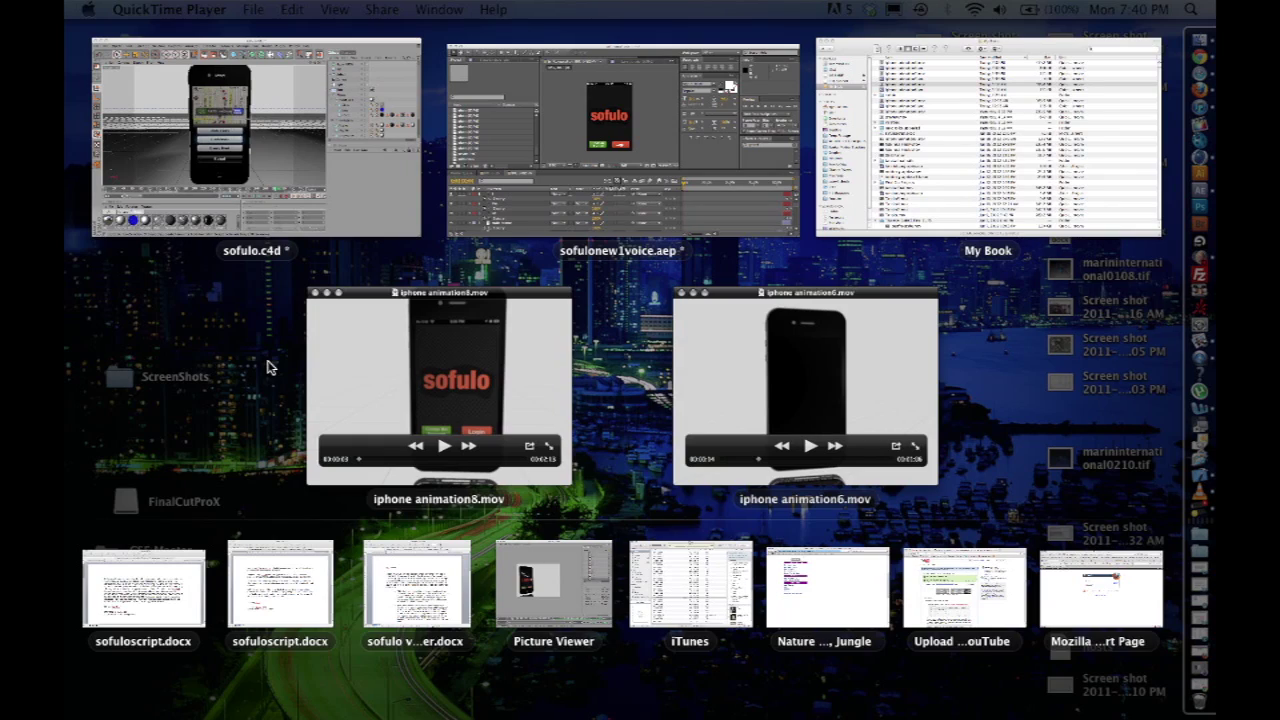
click(305, 385)
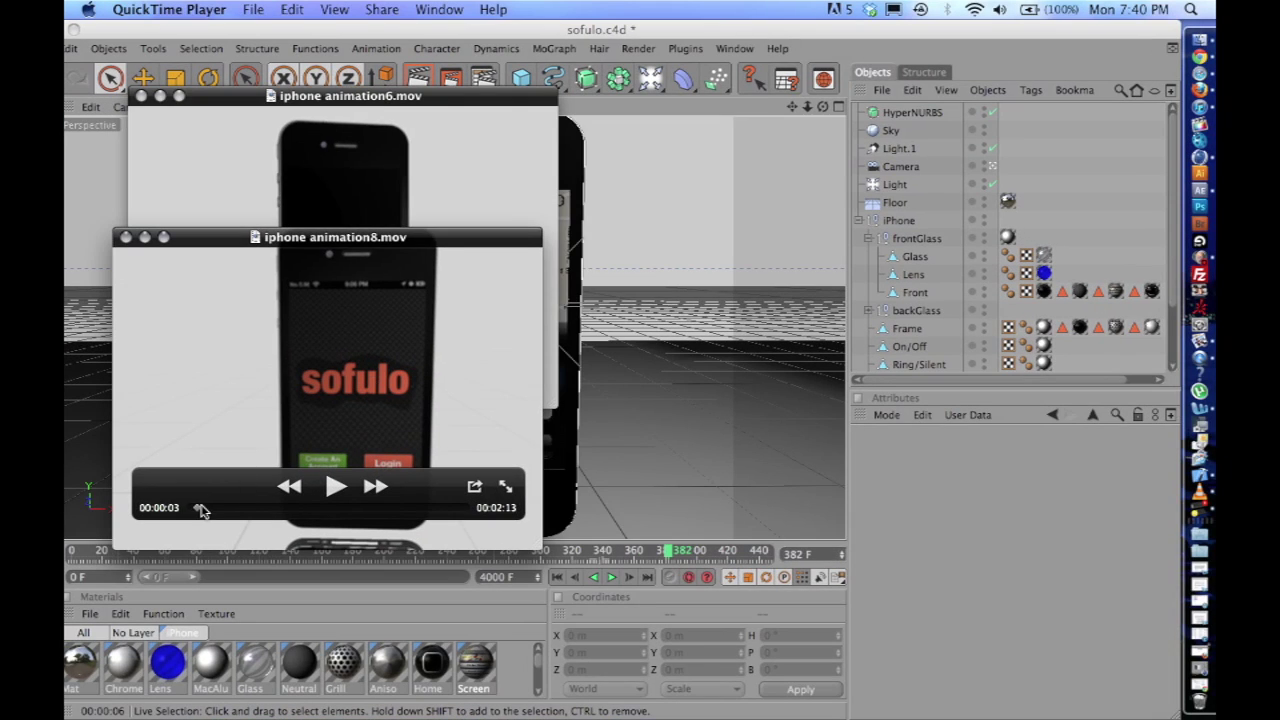
drag(202, 512, 372, 490)
click(375, 487)
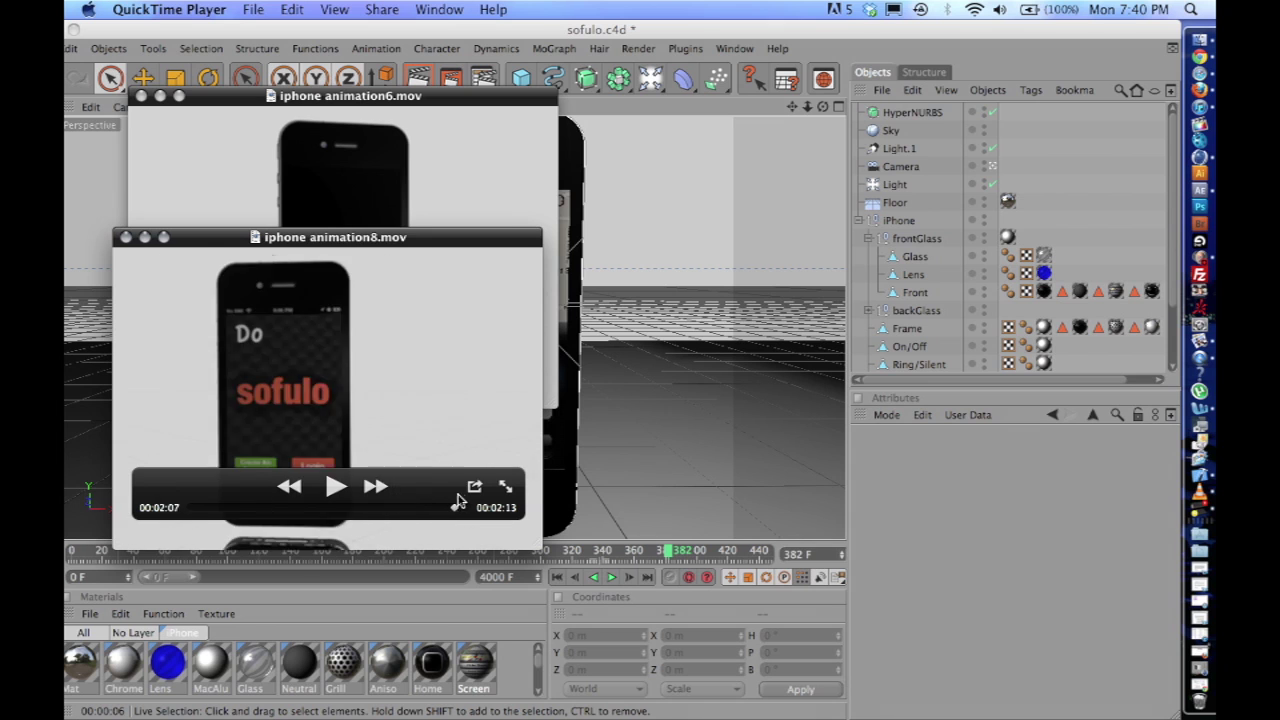
click(124, 237)
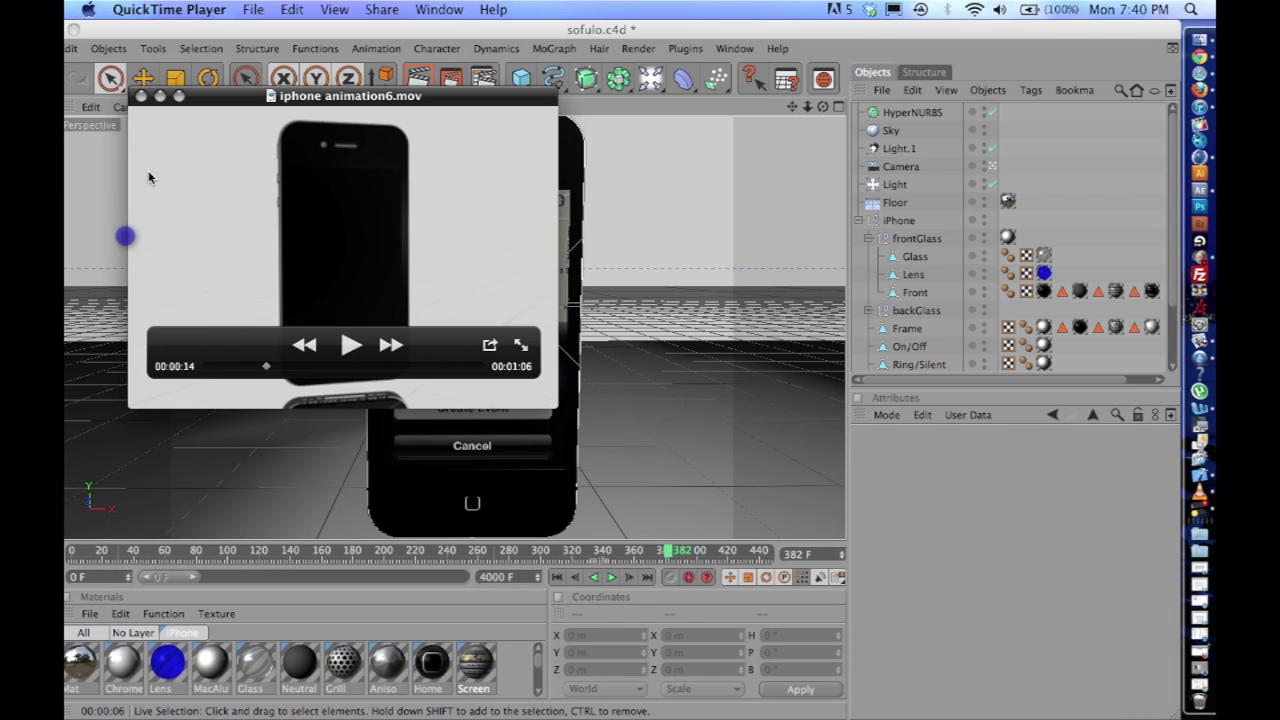
click(141, 96)
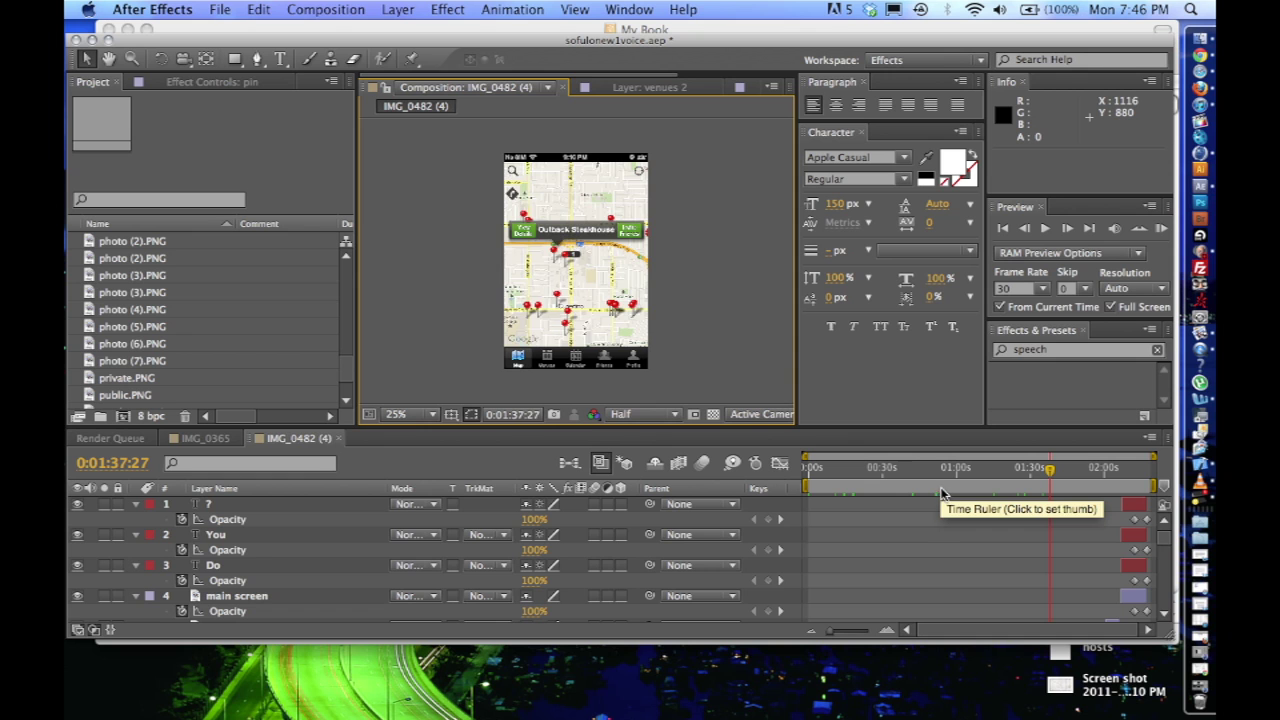
Scrub IMG_0482 (4) back to the Venues screen at 0:00:55:27 and check the 30 fps preview rate.
click(935, 487)
click(1023, 480)
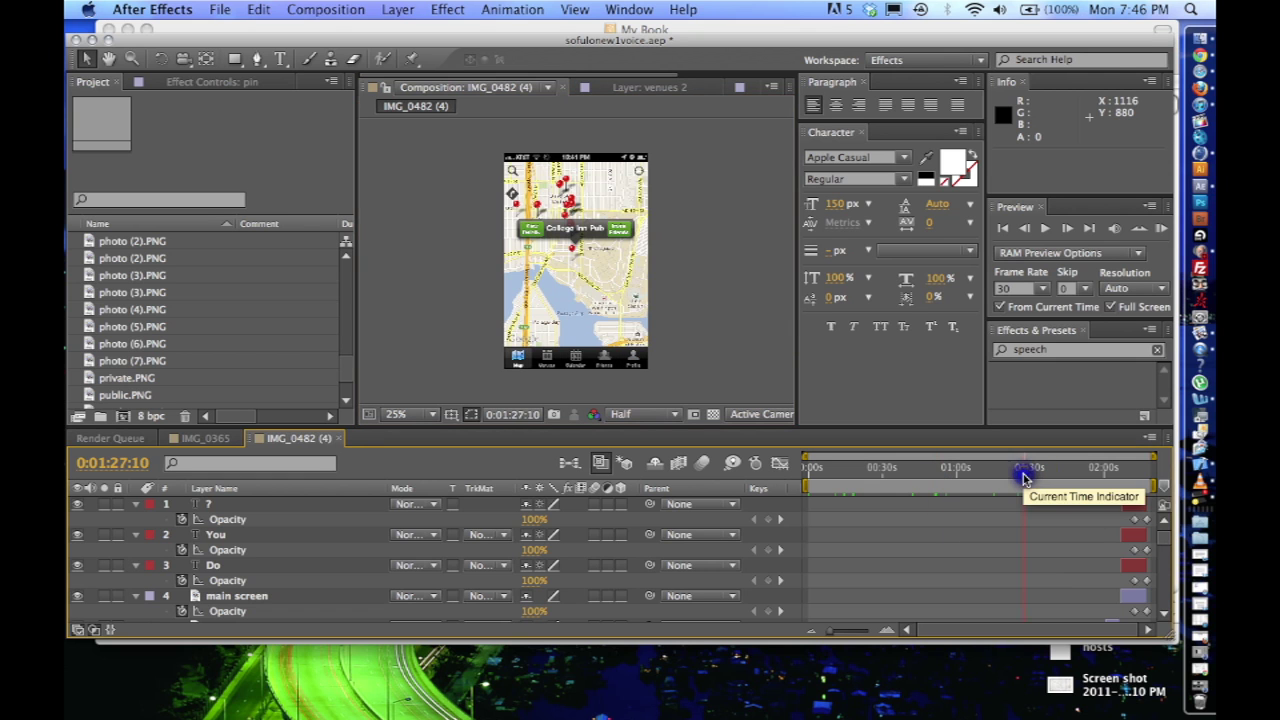
click(1094, 480)
click(947, 480)
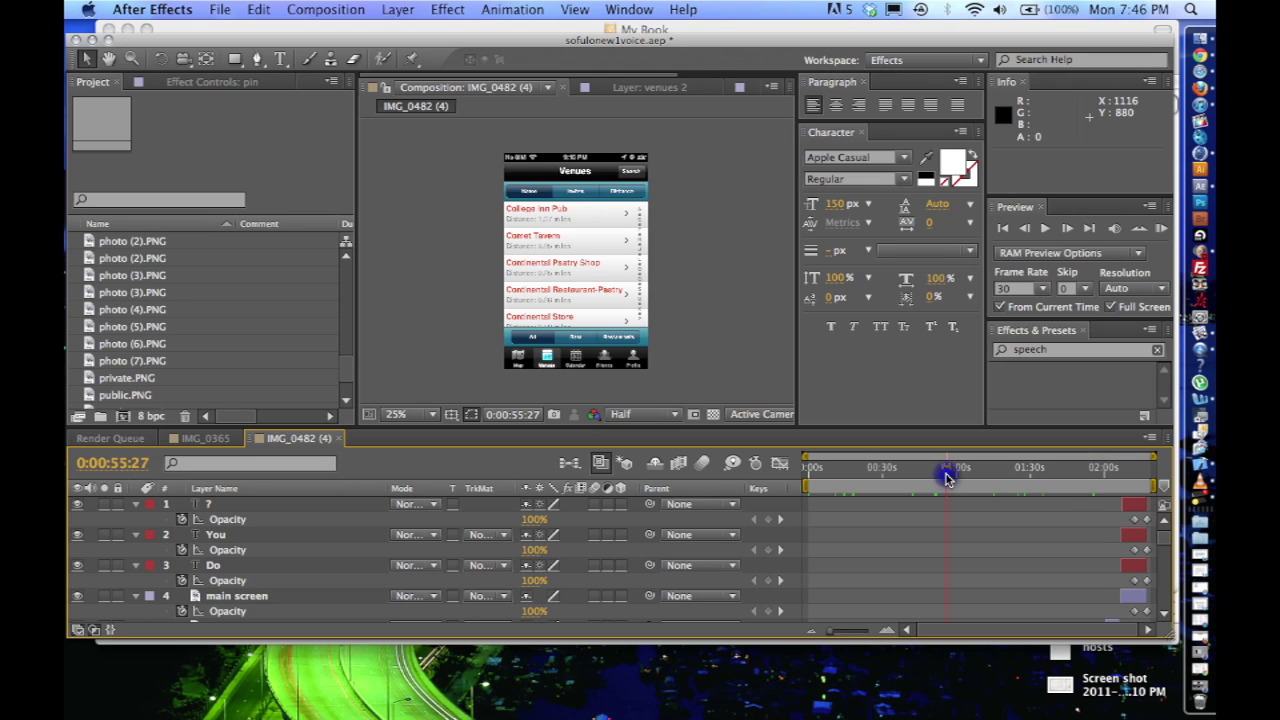
click(1012, 288)
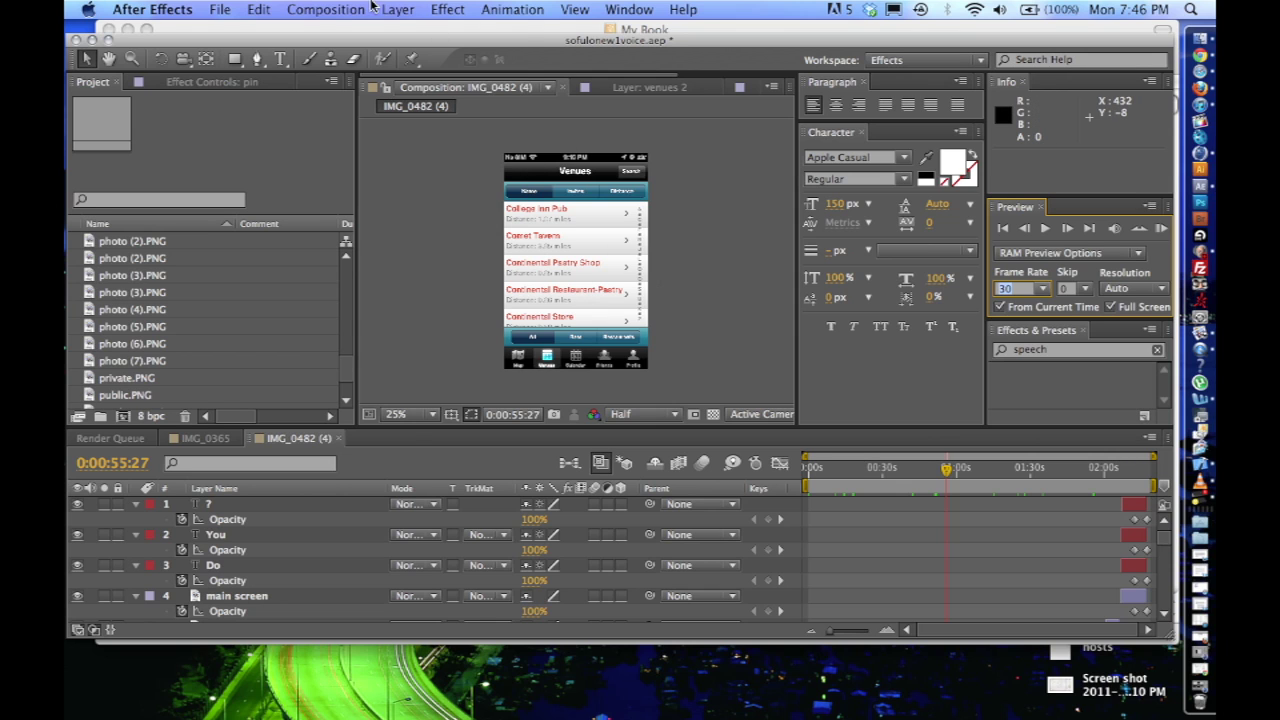
click(326, 9)
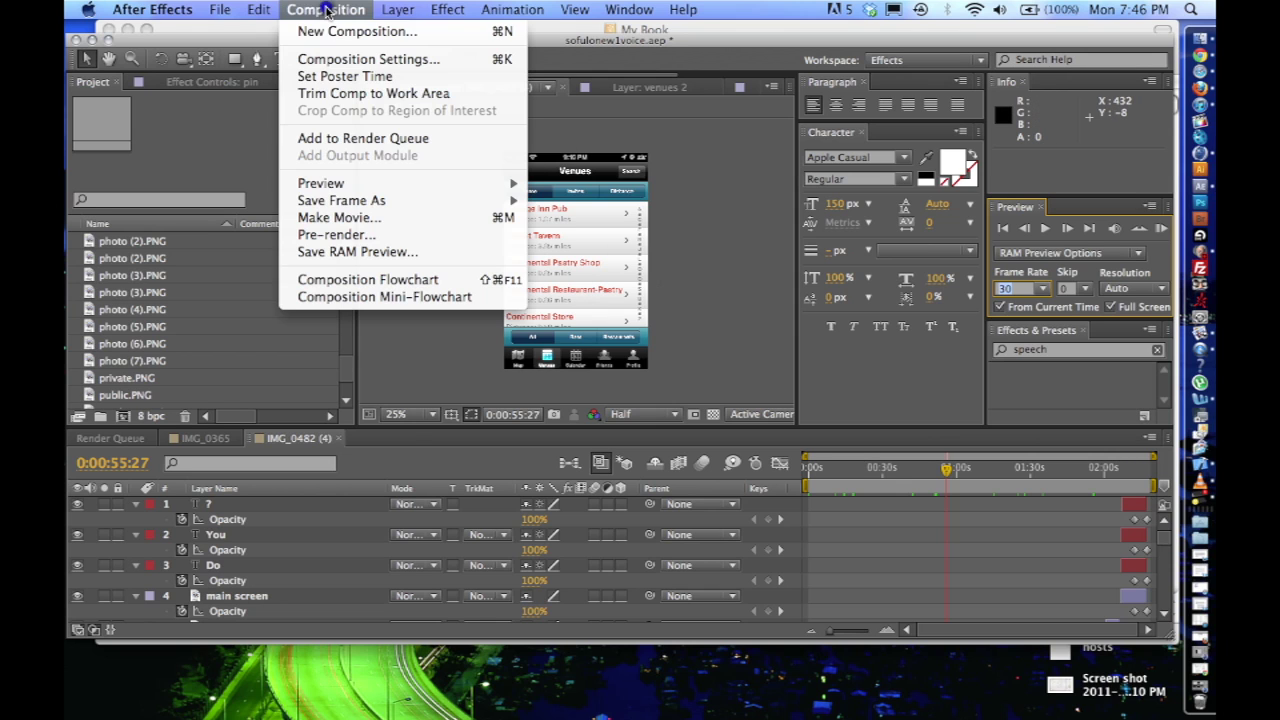
Queue IMG_0482 (4) as render item 8 with its output format changed from Lossless to JPEG Sequence.
click(320, 140)
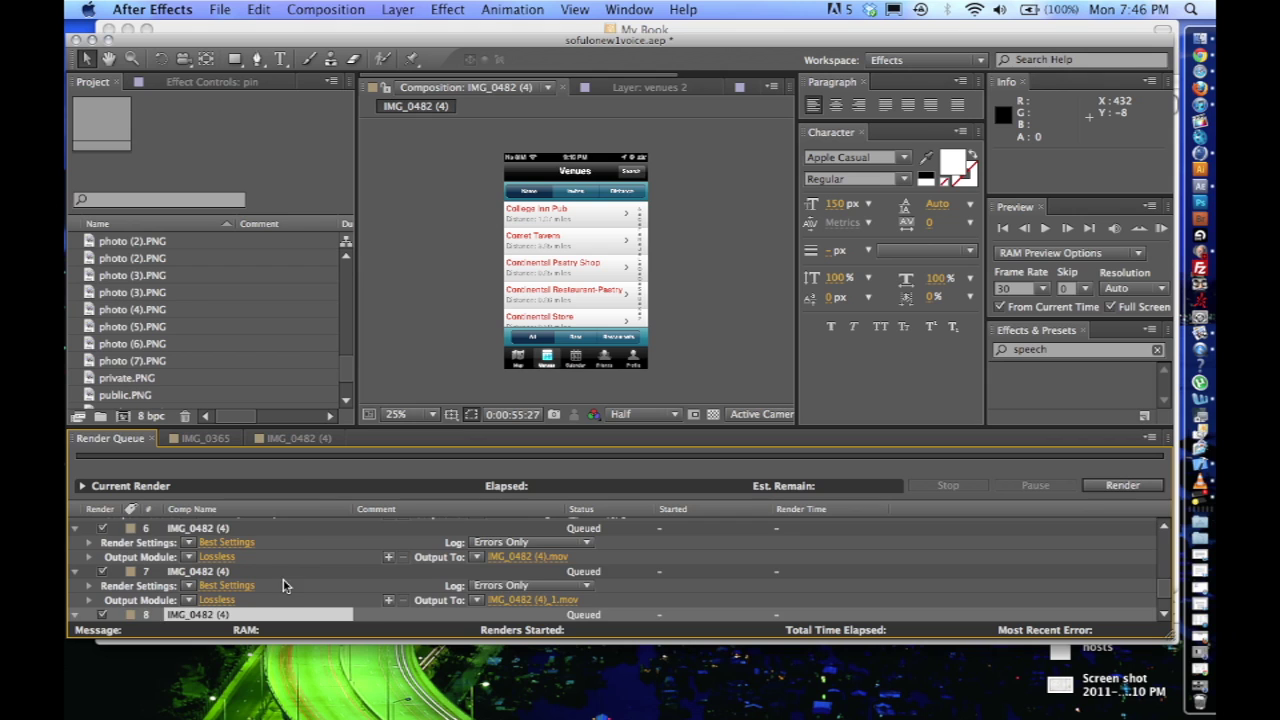
scroll(285, 586, down, 1)
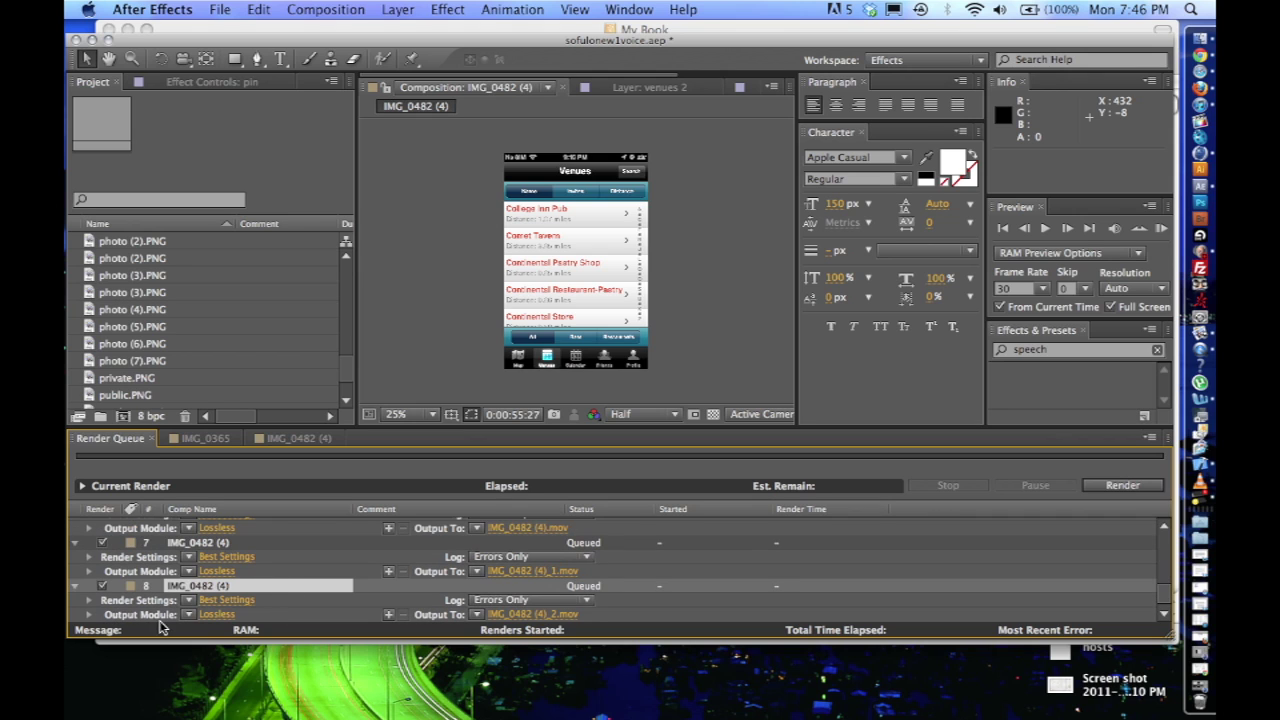
click(211, 615)
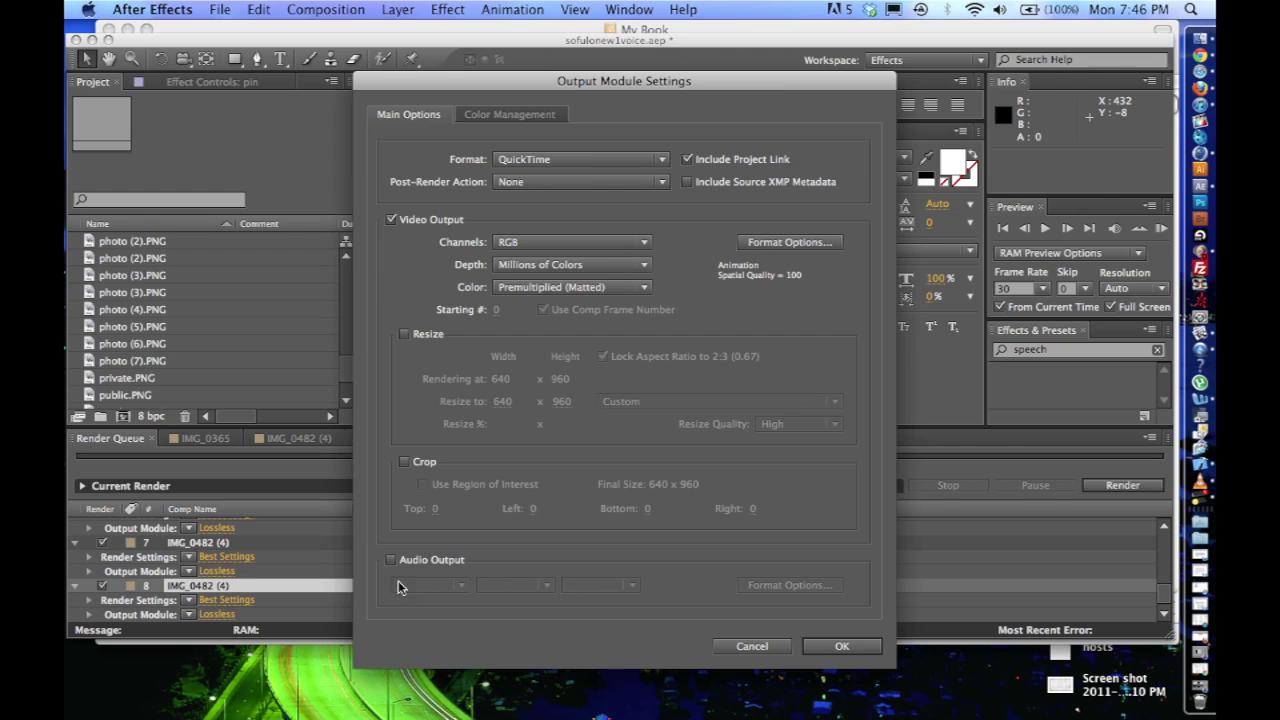
click(572, 163)
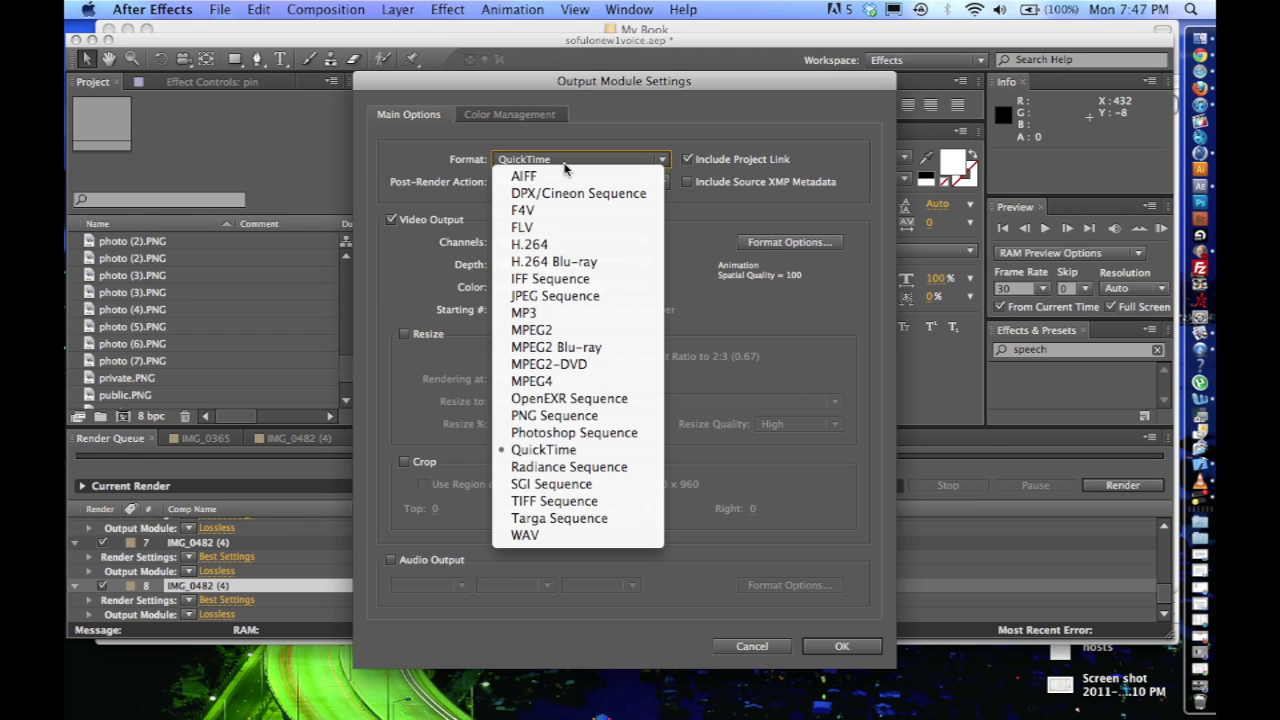
click(566, 295)
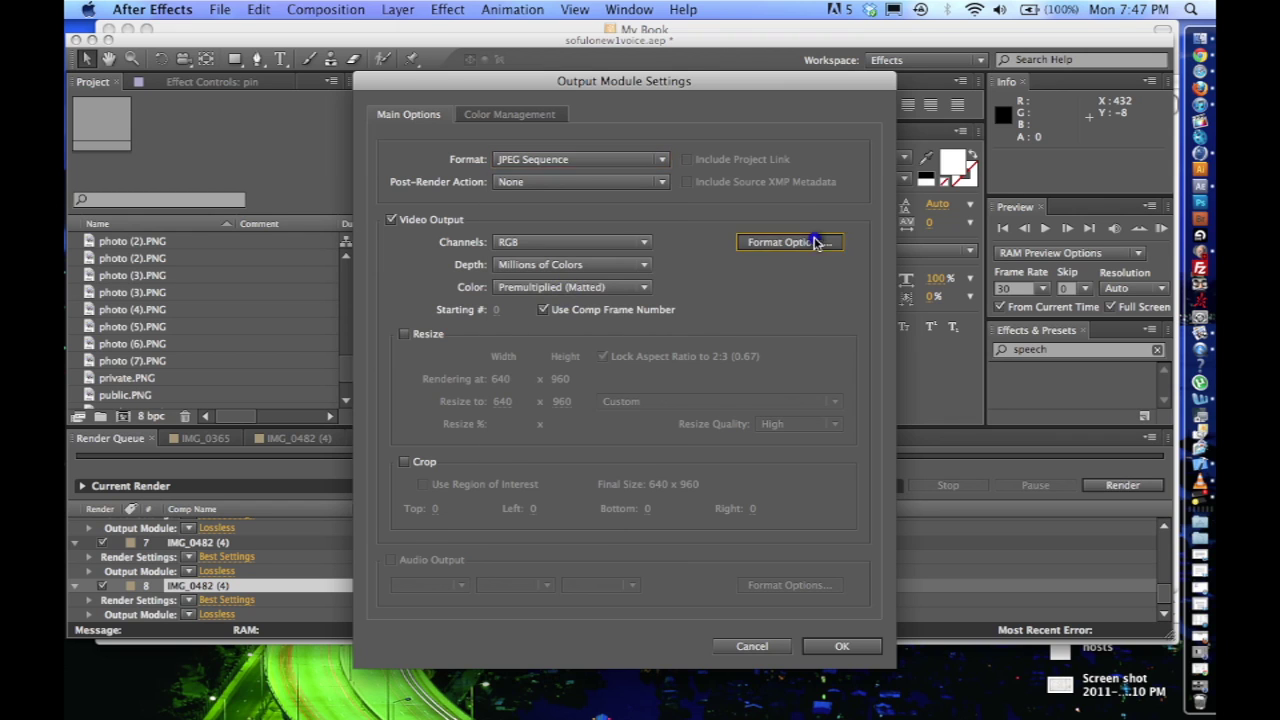
click(812, 240)
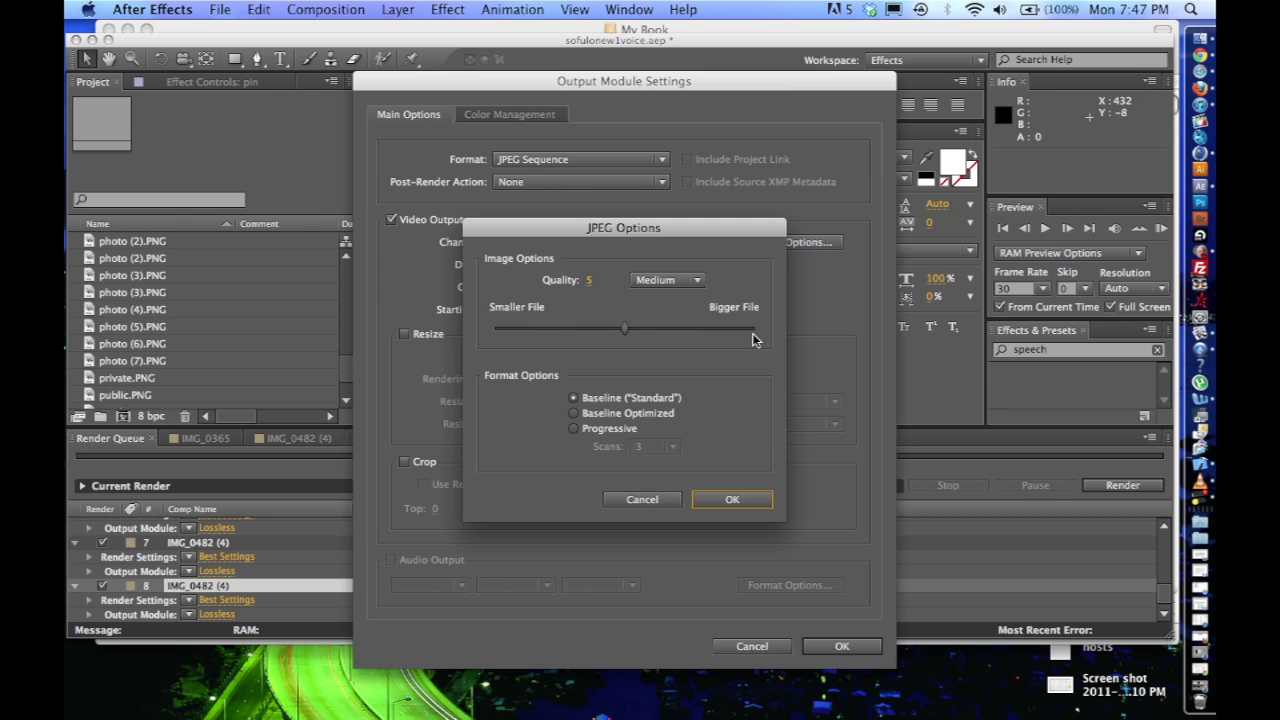
click(657, 499)
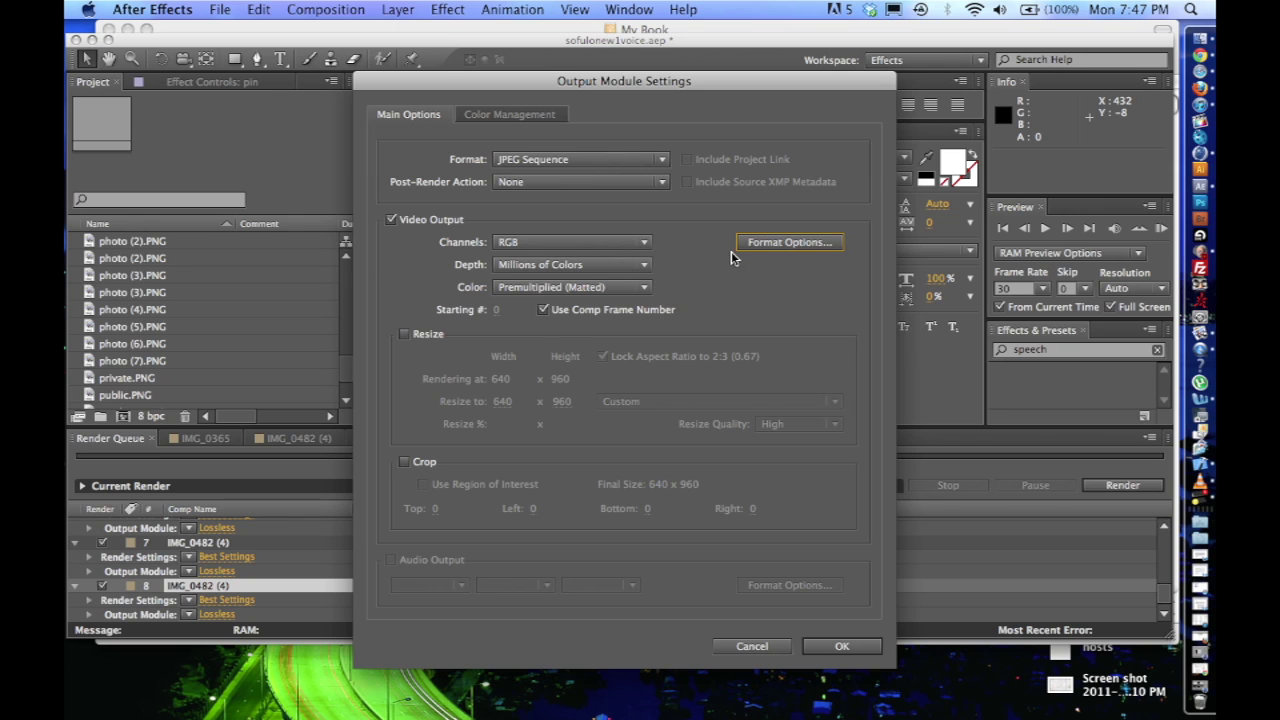
click(814, 642)
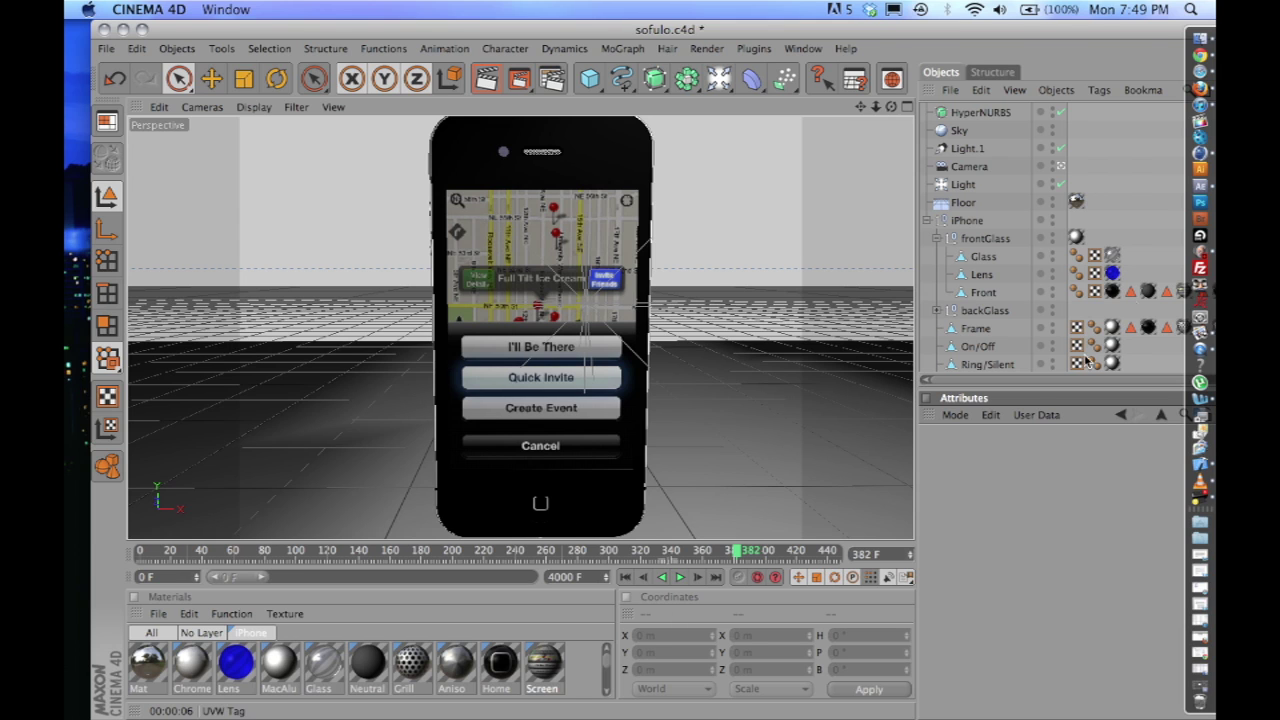
Browse the My Book sofulo folder's rendered frames, voiceoverimageseq_00000 through 04164.
click(1199, 40)
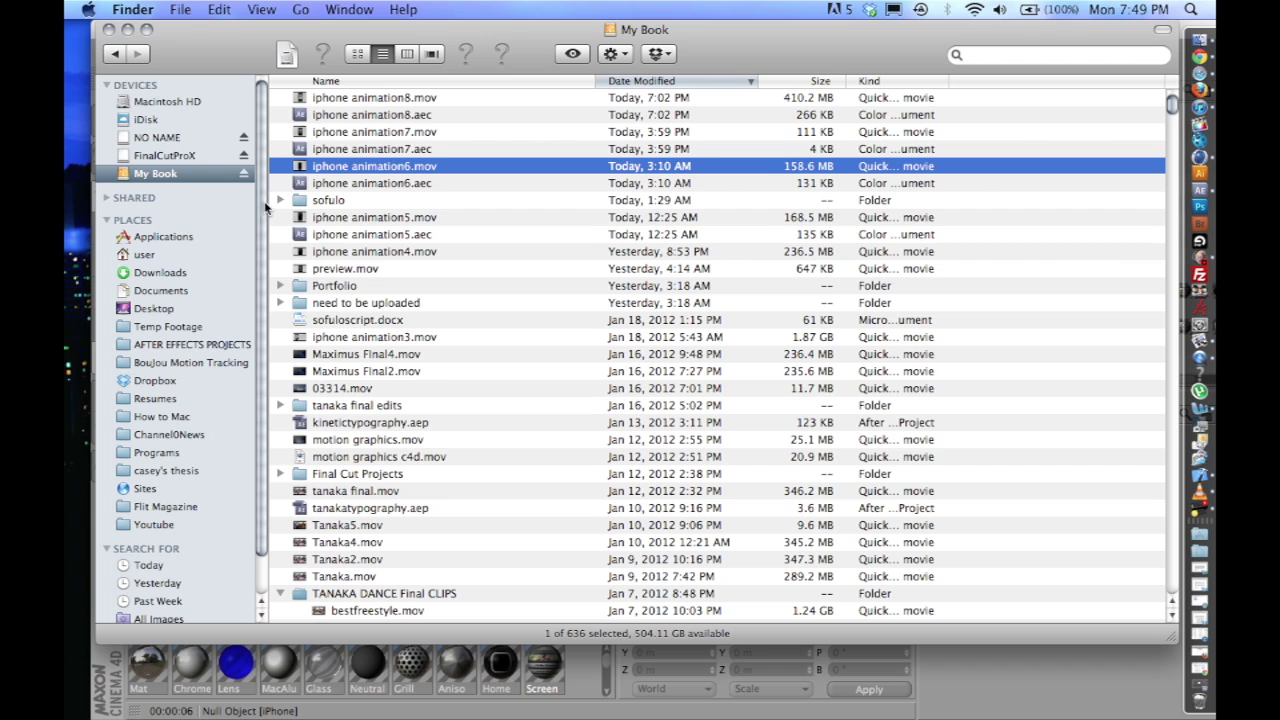
click(280, 200)
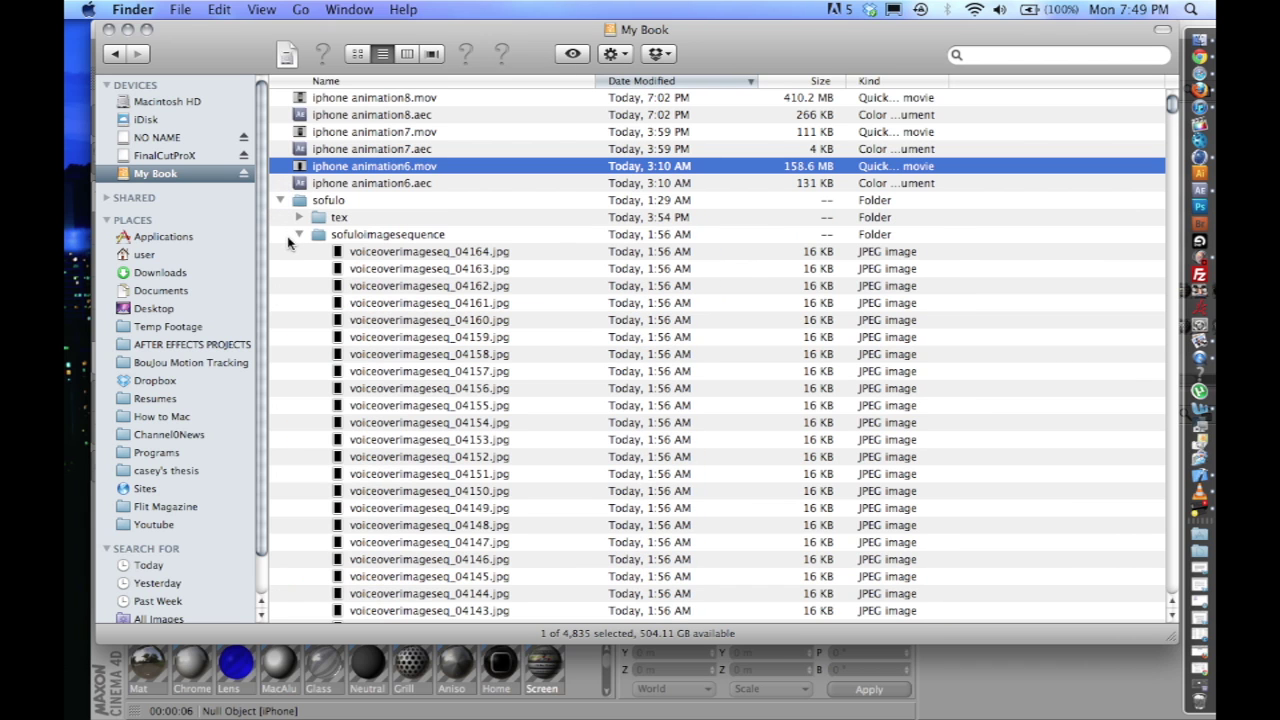
click(340, 236)
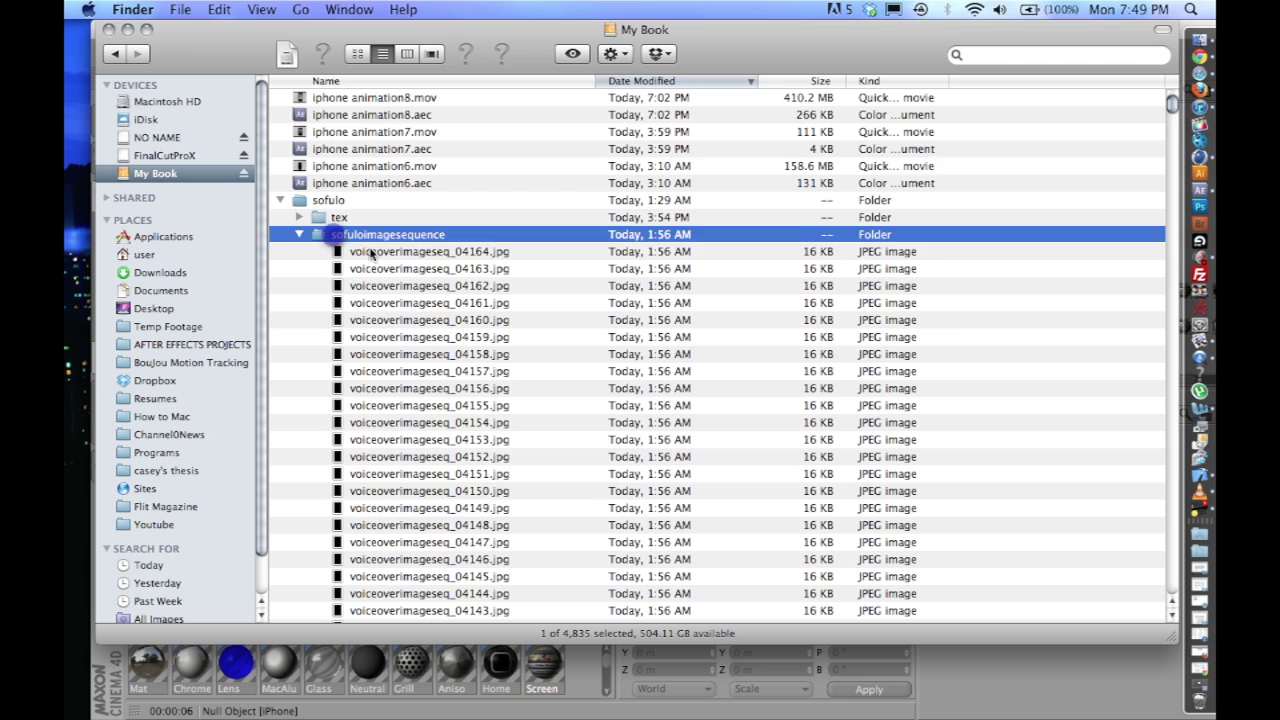
click(365, 253)
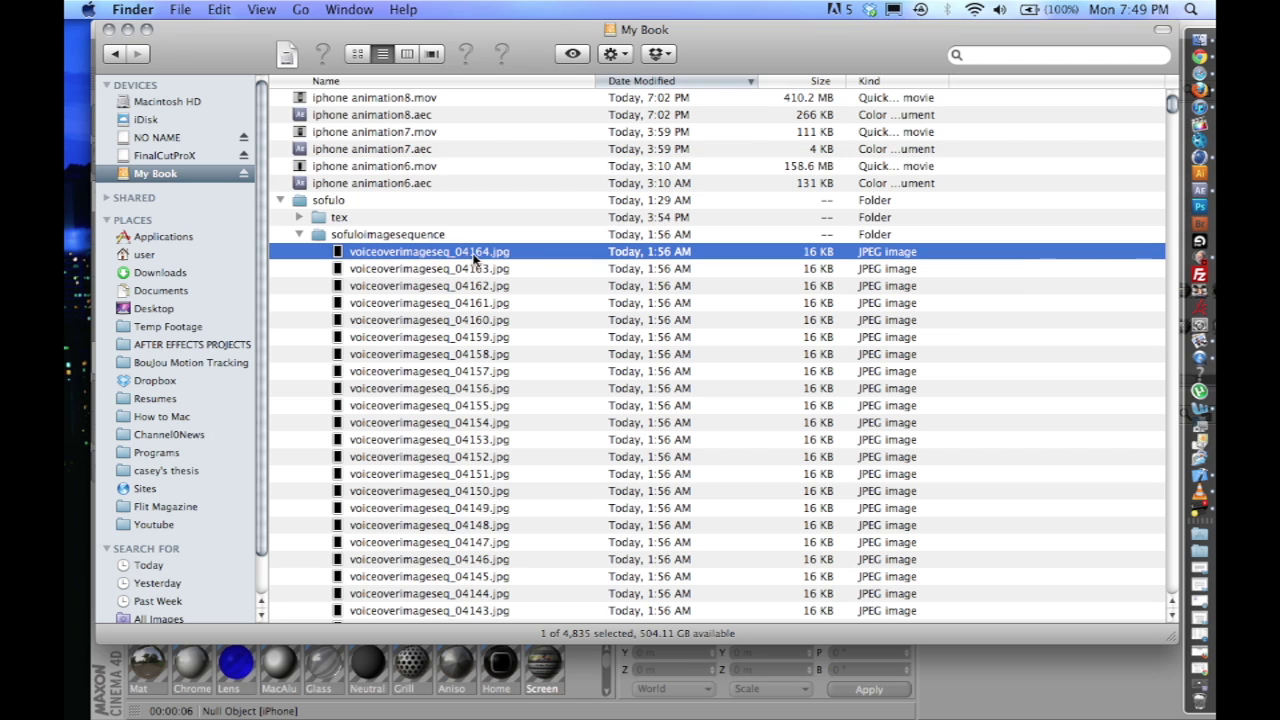
Sort sofuloimagesequence by Name and scroll back to the first frame, voiceoverimageseq_00000.jpg.
click(403, 82)
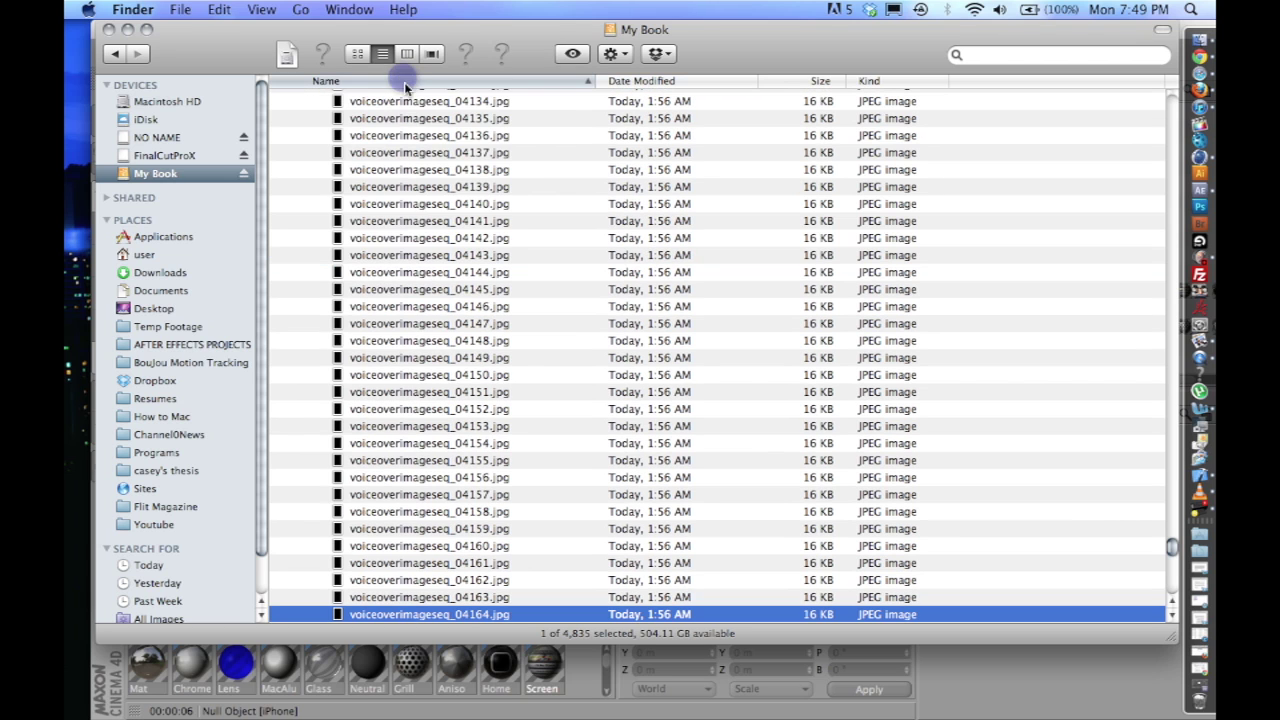
scroll(412, 575, up, 10)
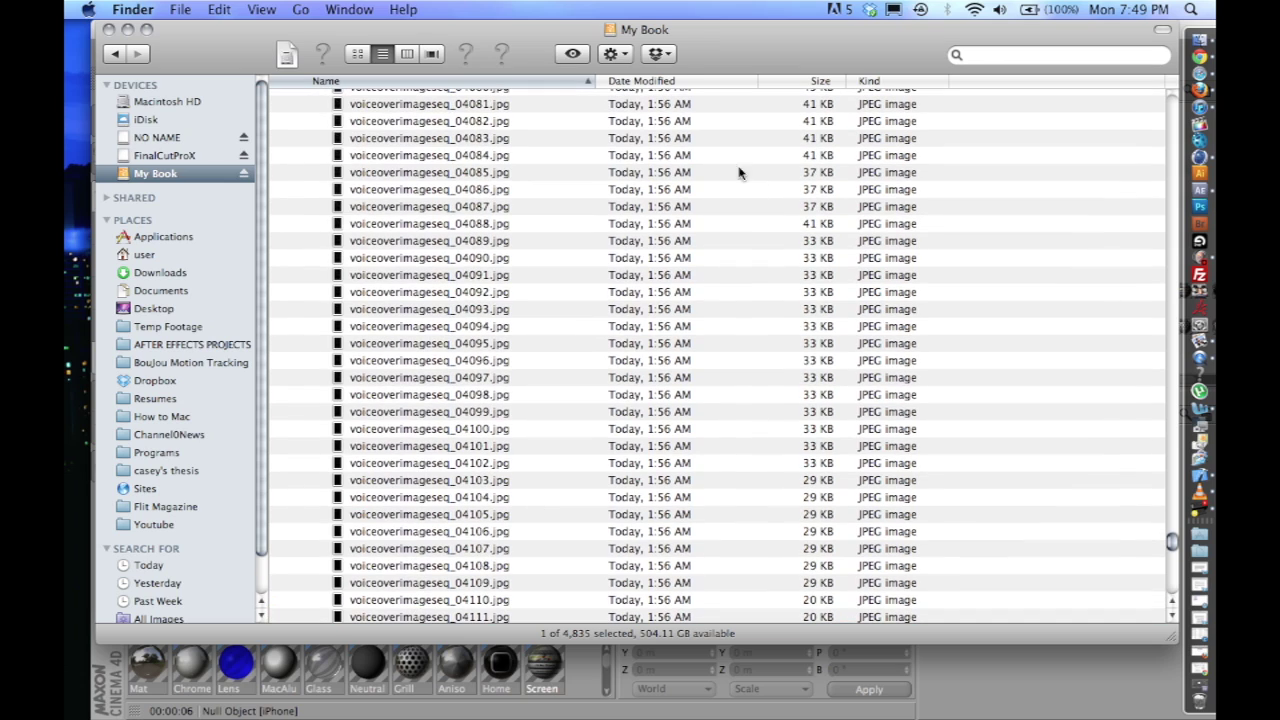
scroll(472, 210, up, 20)
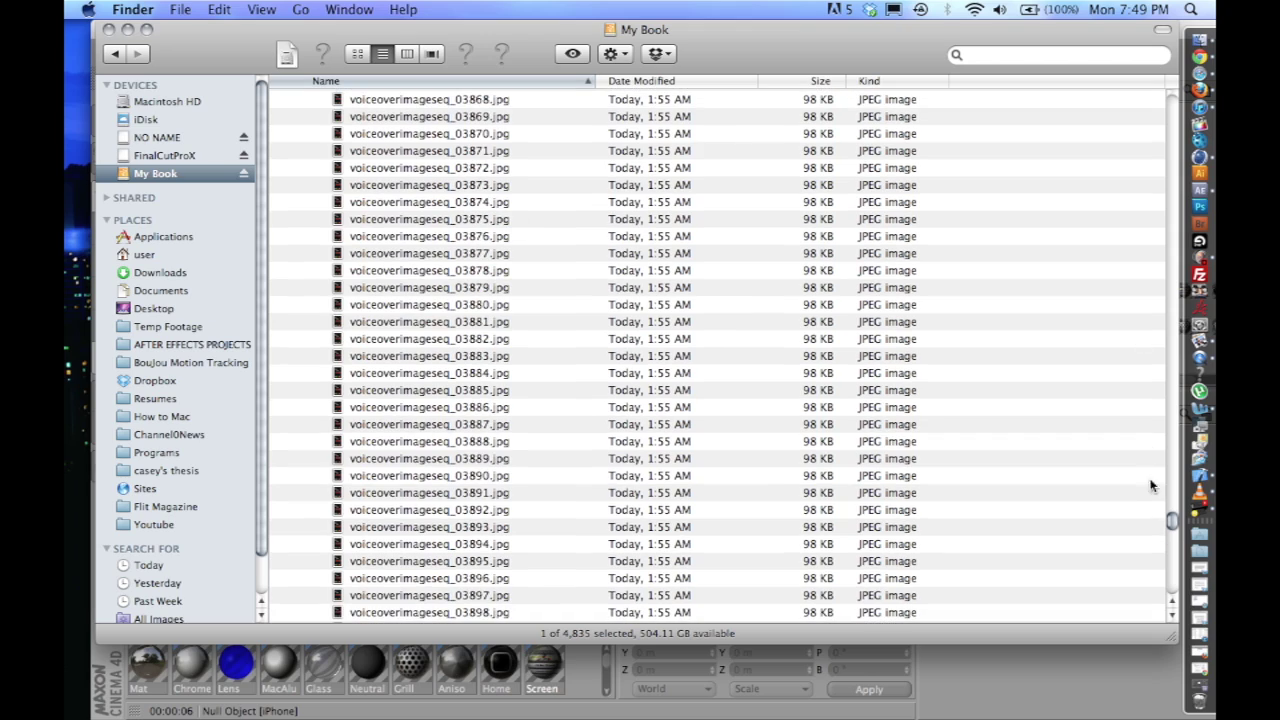
drag(1170, 518, 1150, 130)
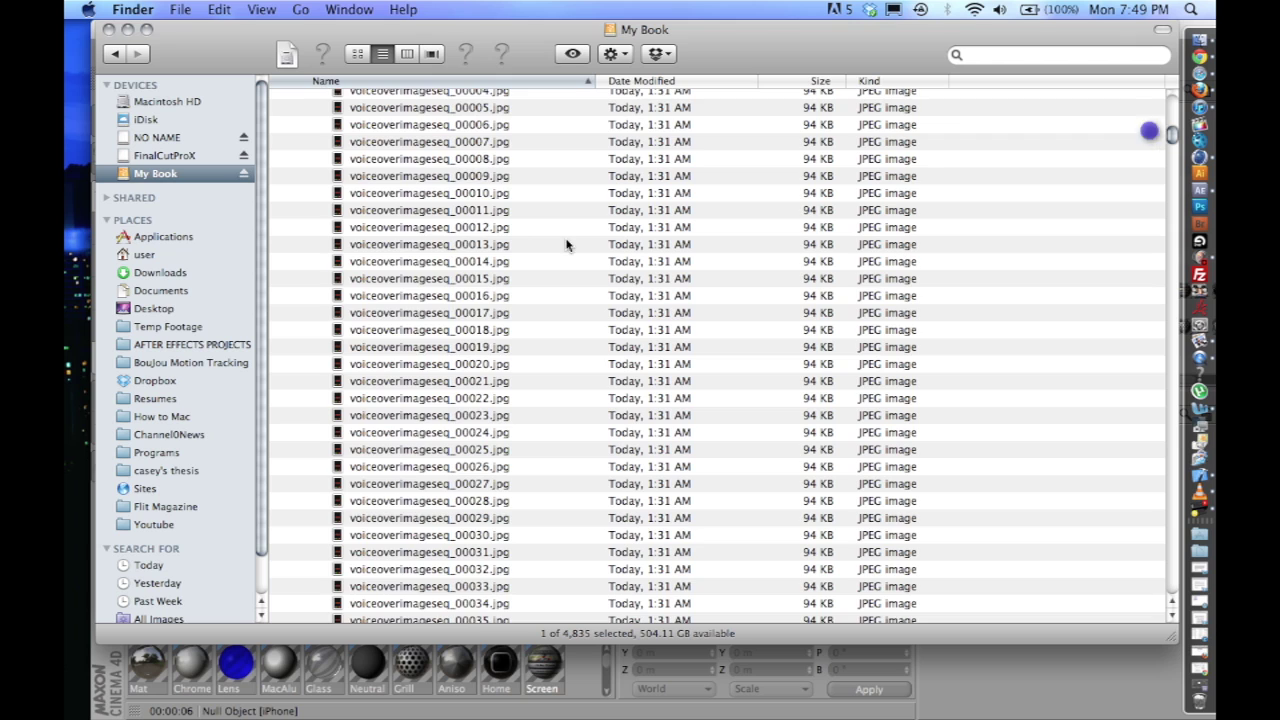
scroll(490, 215, up, 3)
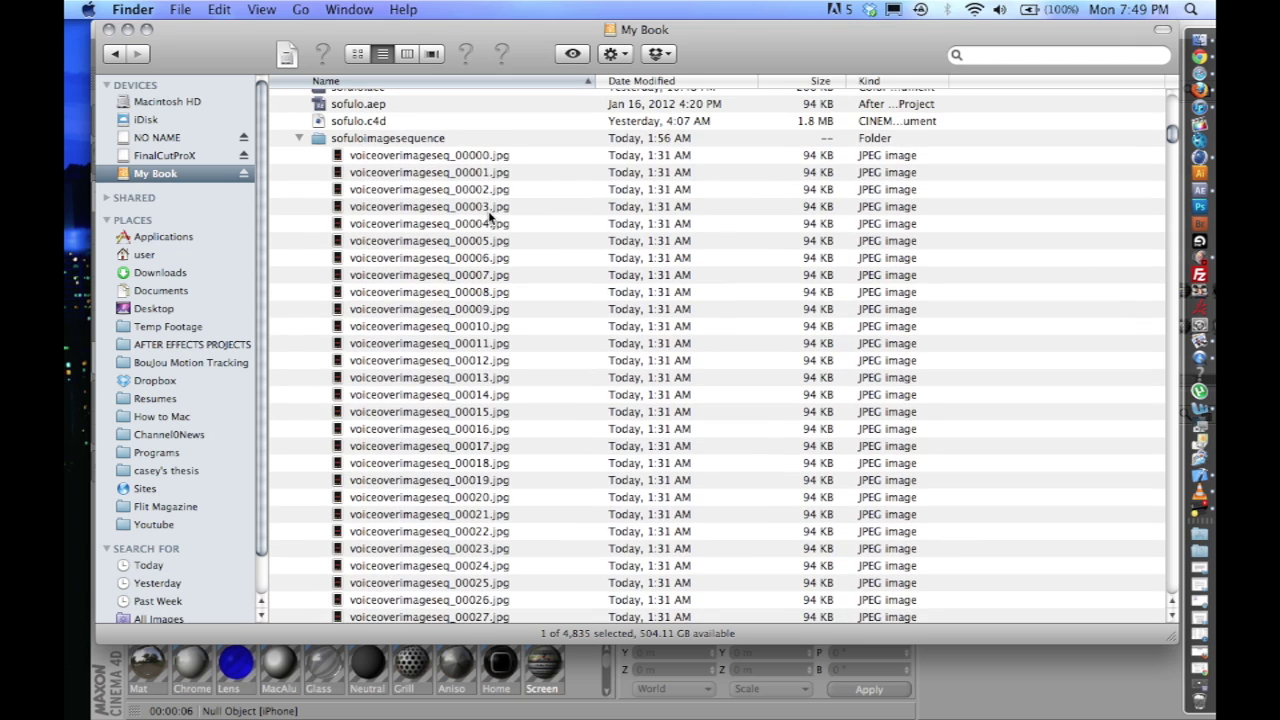
Drag voiceoverimageseq_00000.jpg into the Material Manager, answer the image-location prompt, and select the new Mat.
click(450, 172)
click(425, 155)
drag(216, 30, 746, 60)
drag(902, 185, 568, 670)
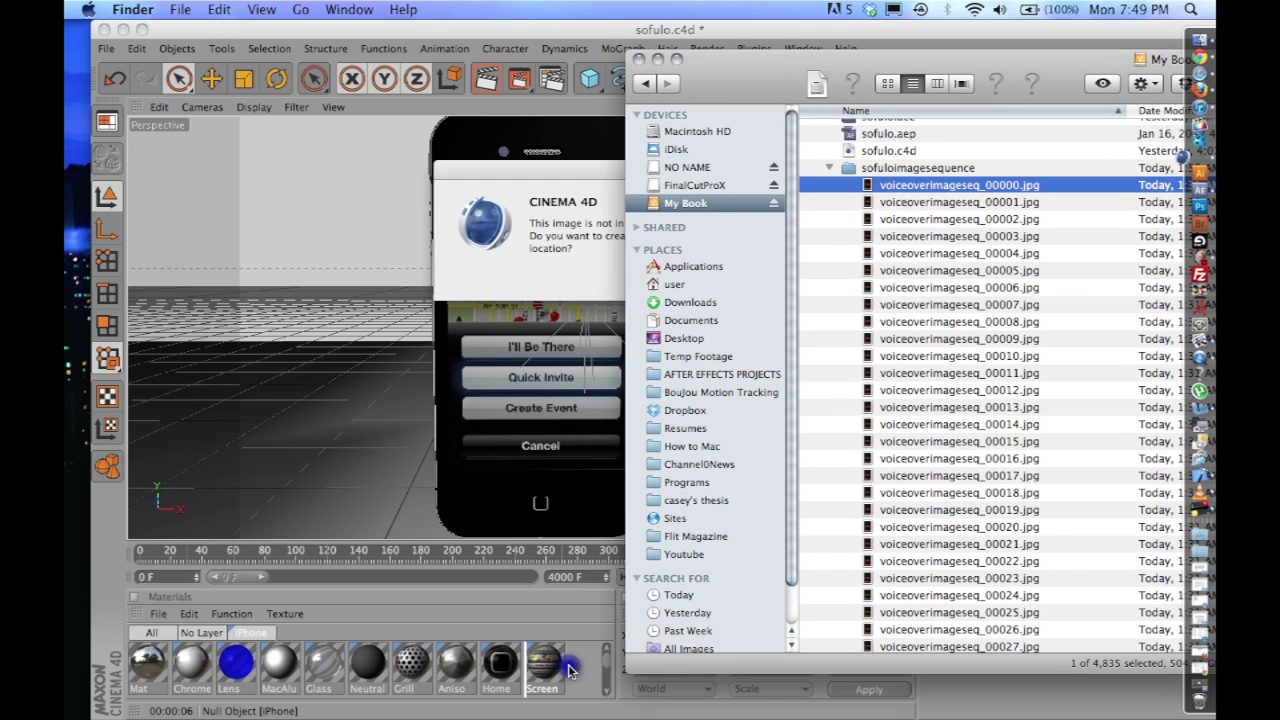
click(490, 268)
click(664, 280)
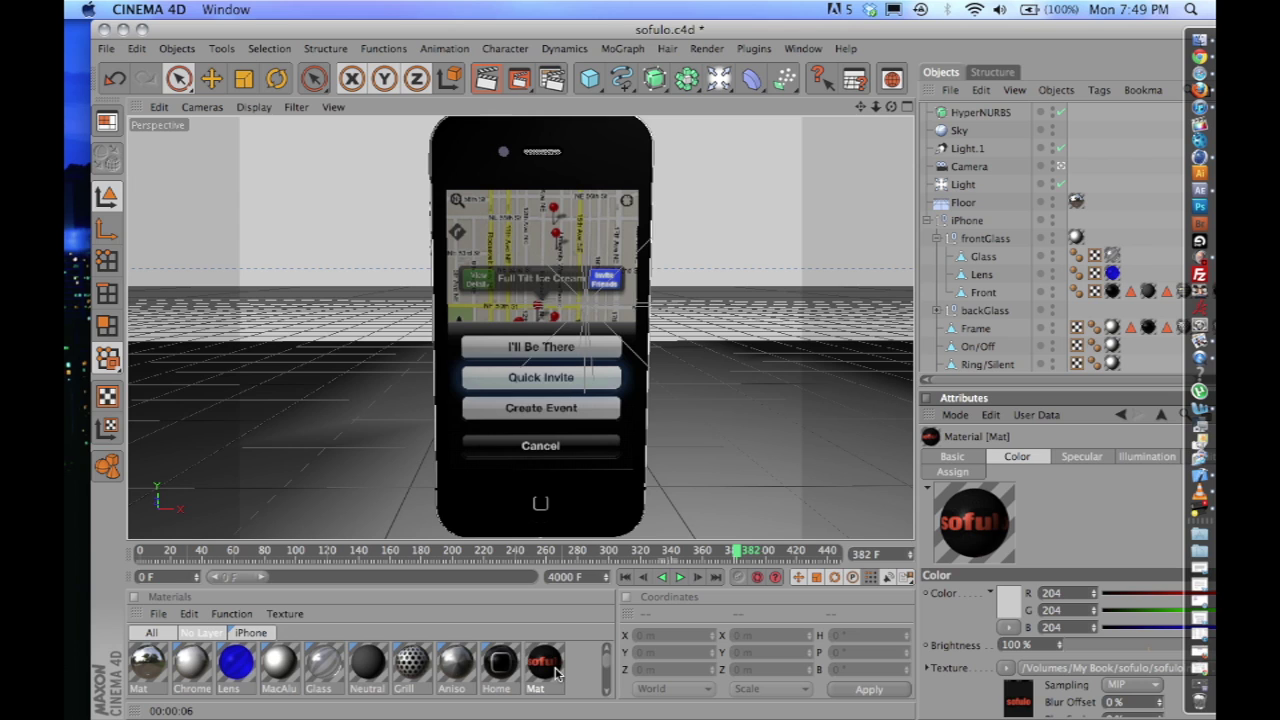
click(555, 673)
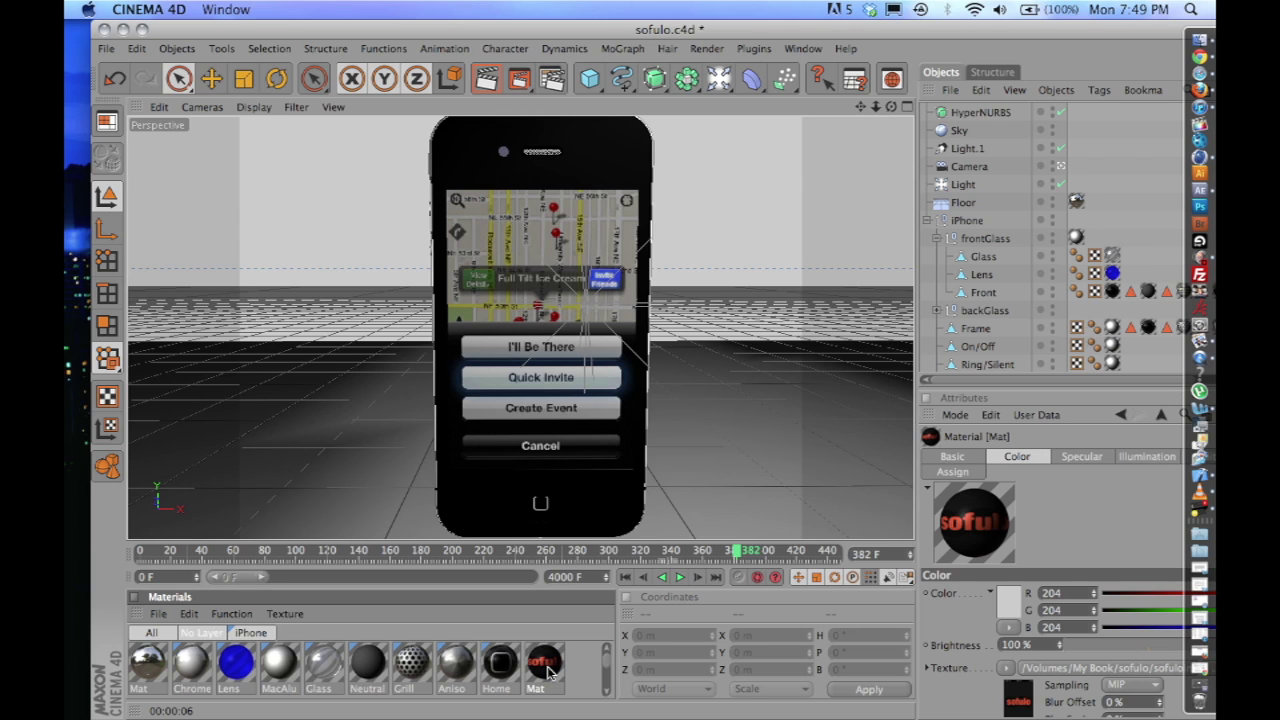
Open Mat's color texture bitmap settings and show its Animation options.
double_click(537, 668)
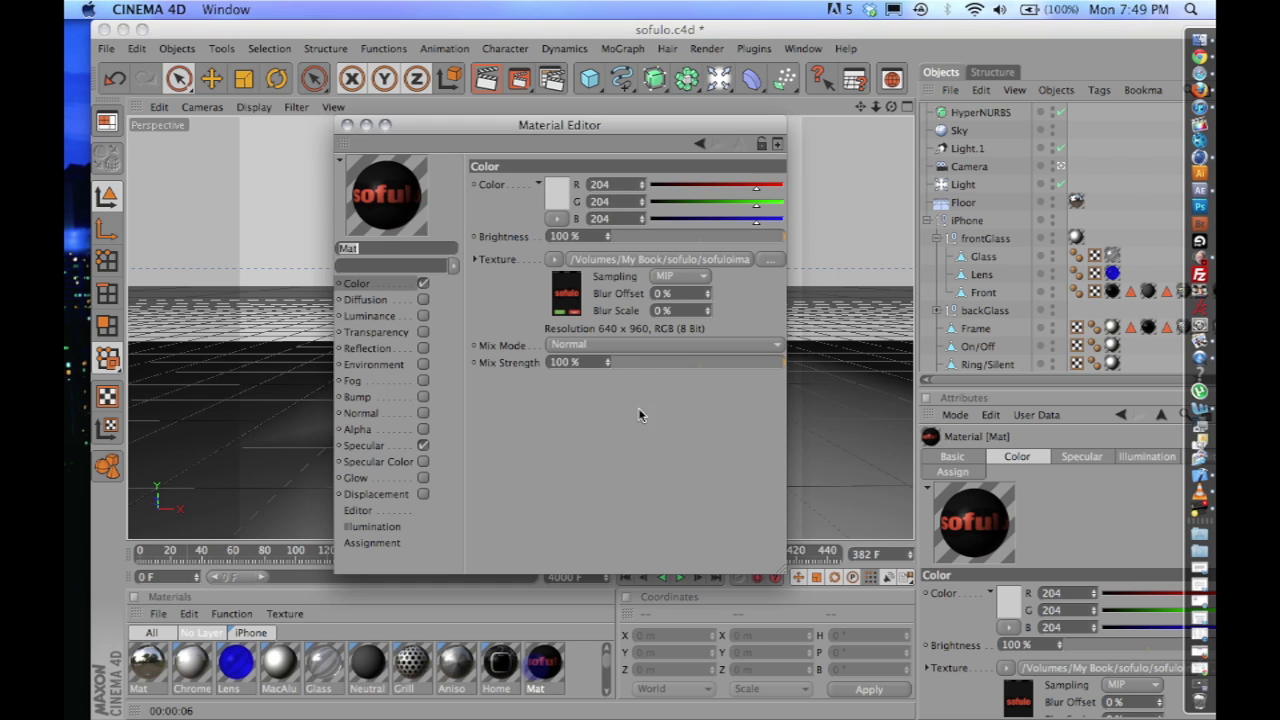
click(627, 261)
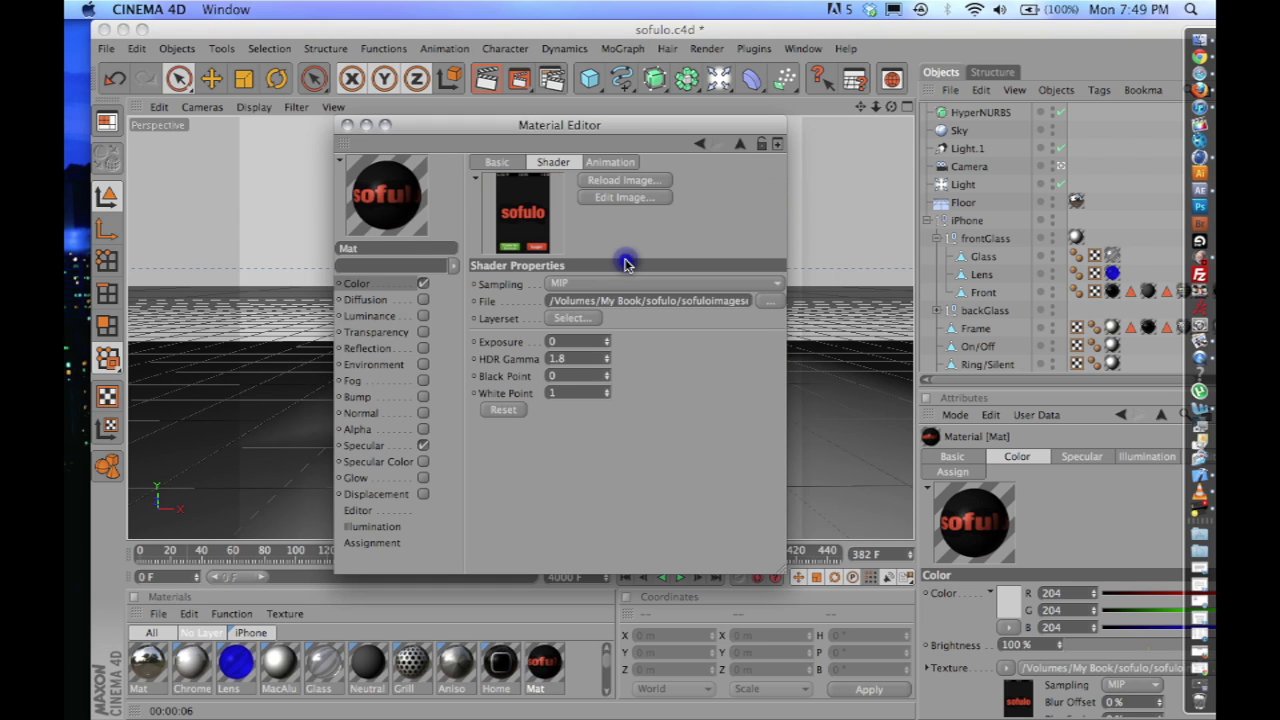
click(357, 285)
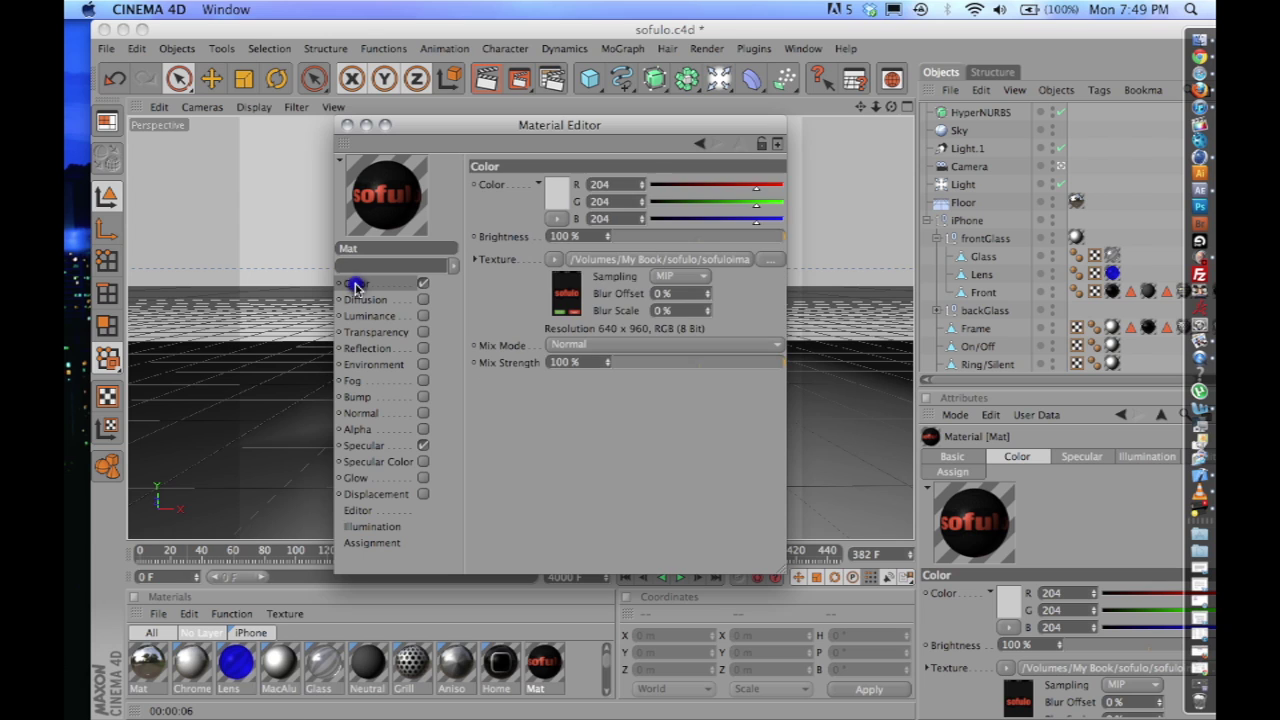
click(652, 261)
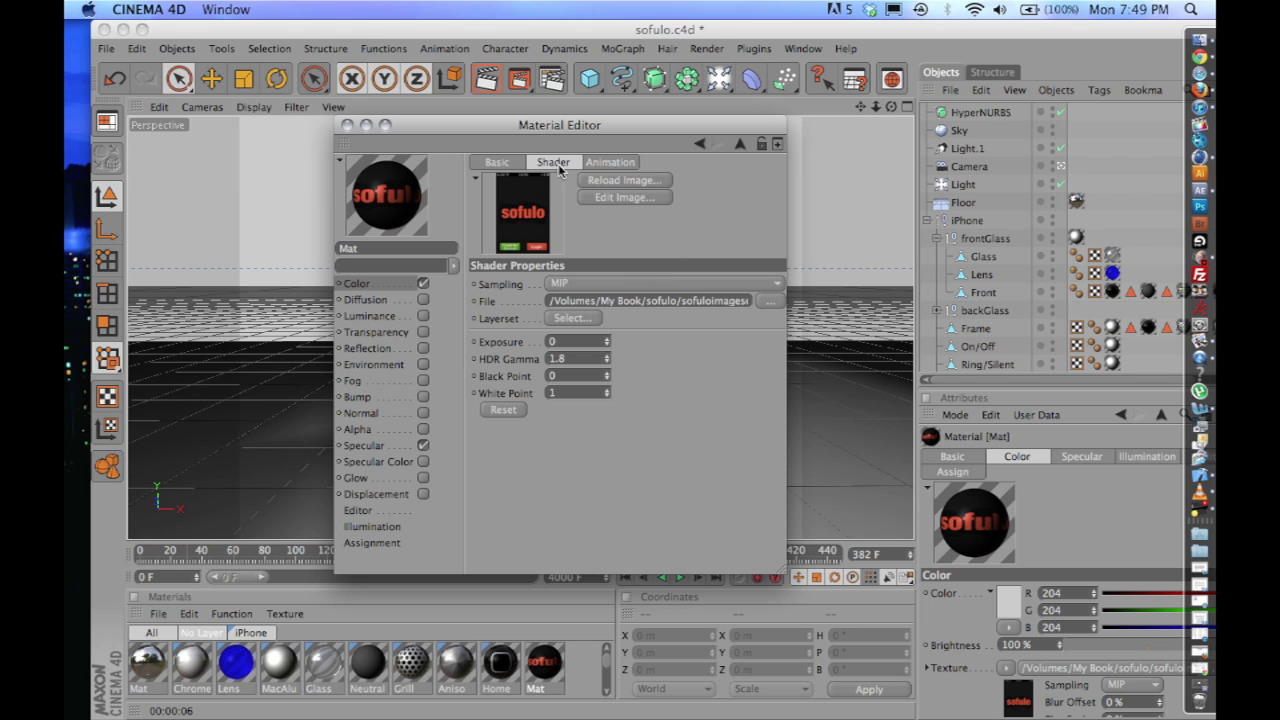
click(604, 163)
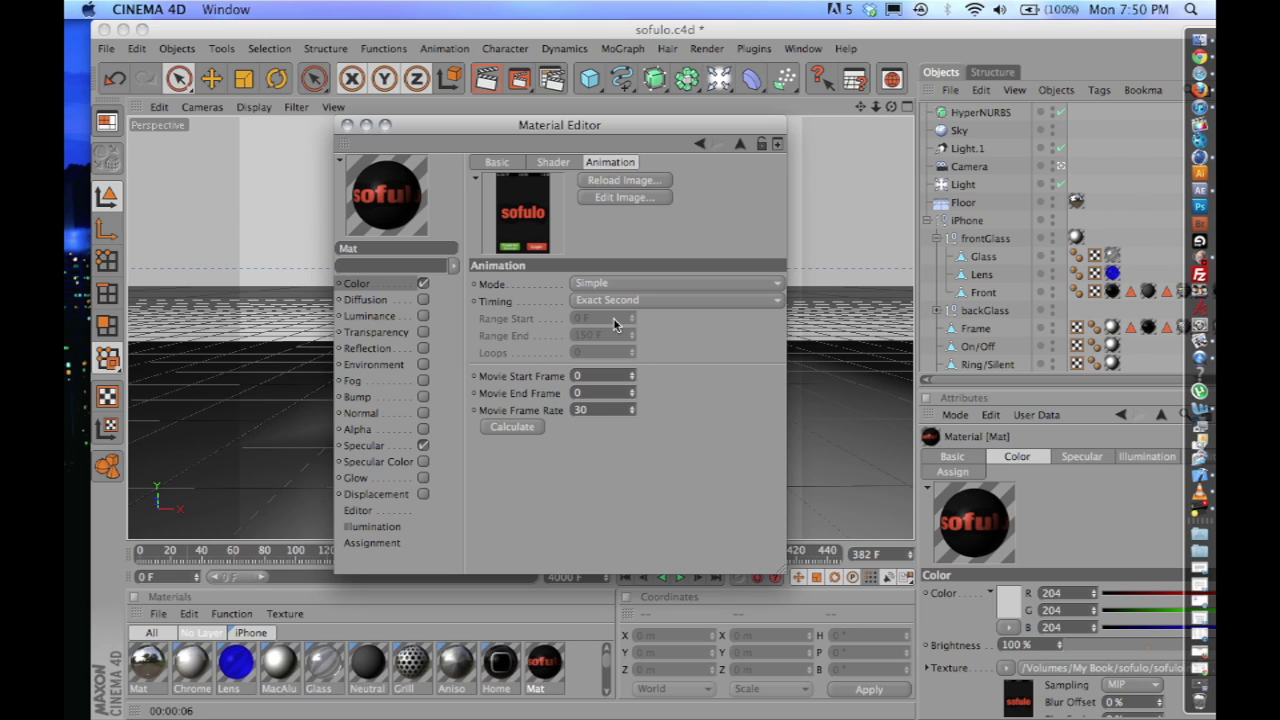
Keep 30 fps, calculate the frame range 0 to 4164, and minimize the Material Editor.
click(590, 409)
click(521, 409)
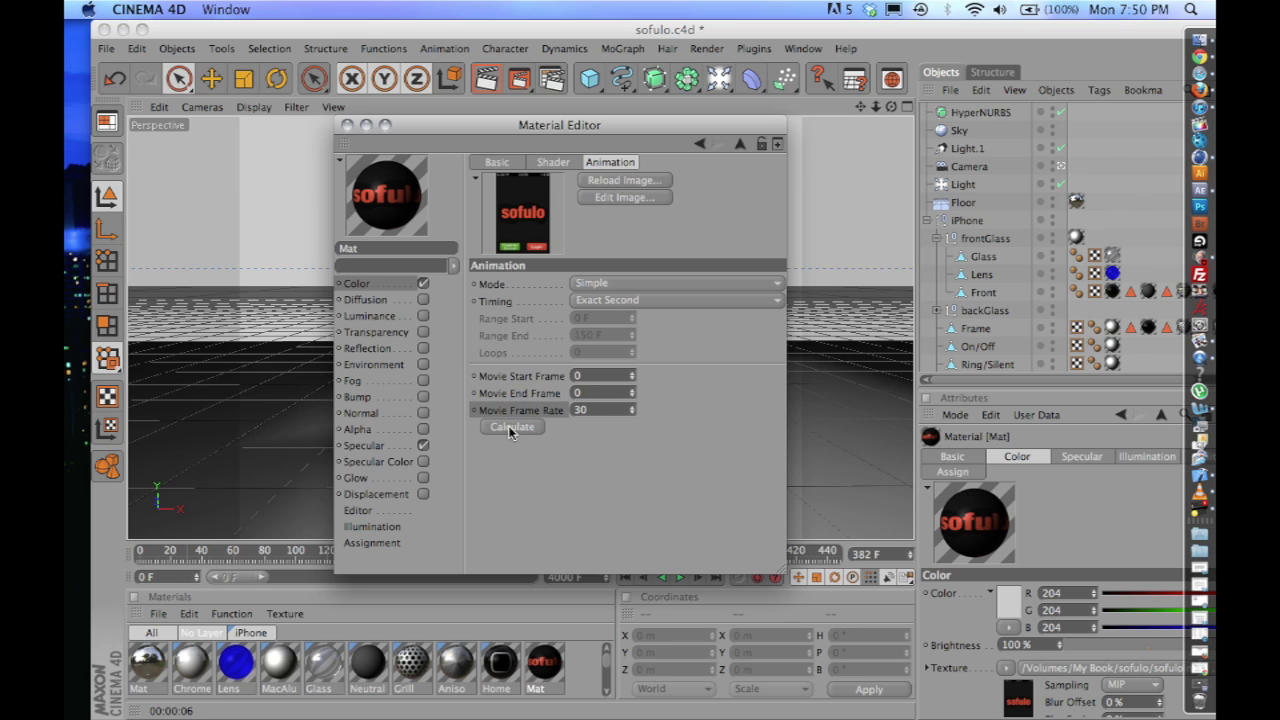
click(510, 427)
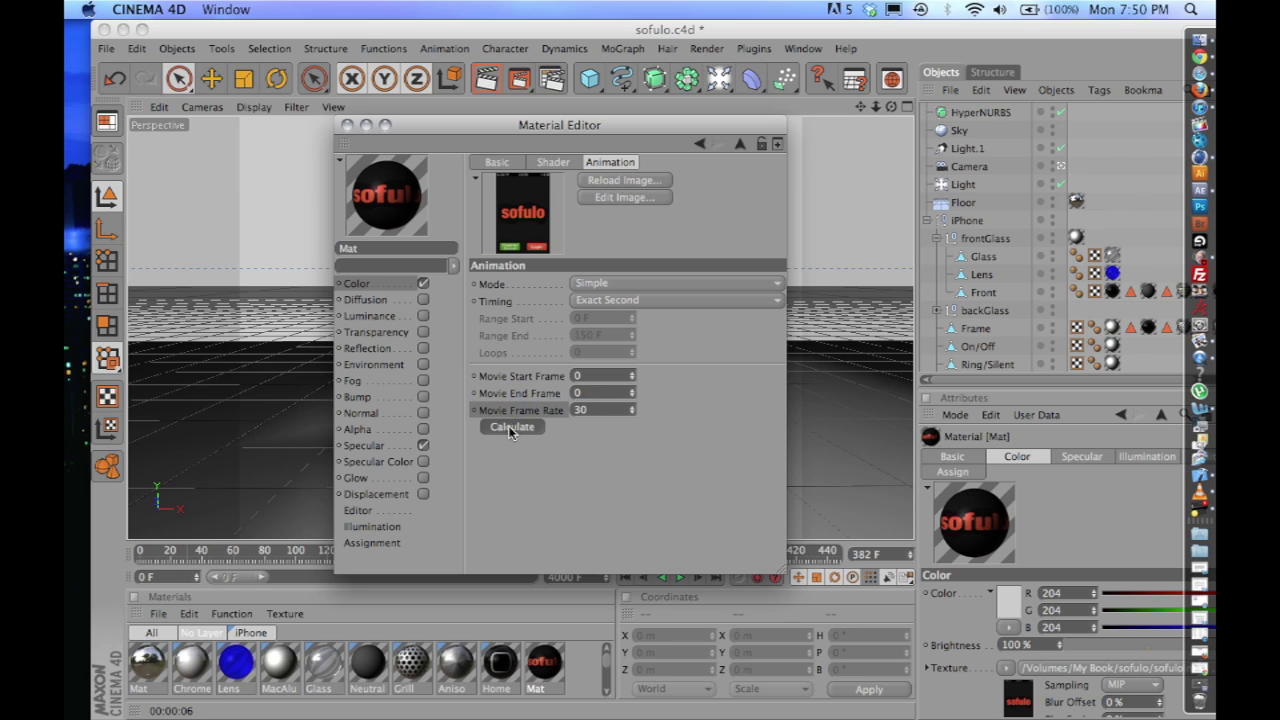
click(606, 398)
click(580, 380)
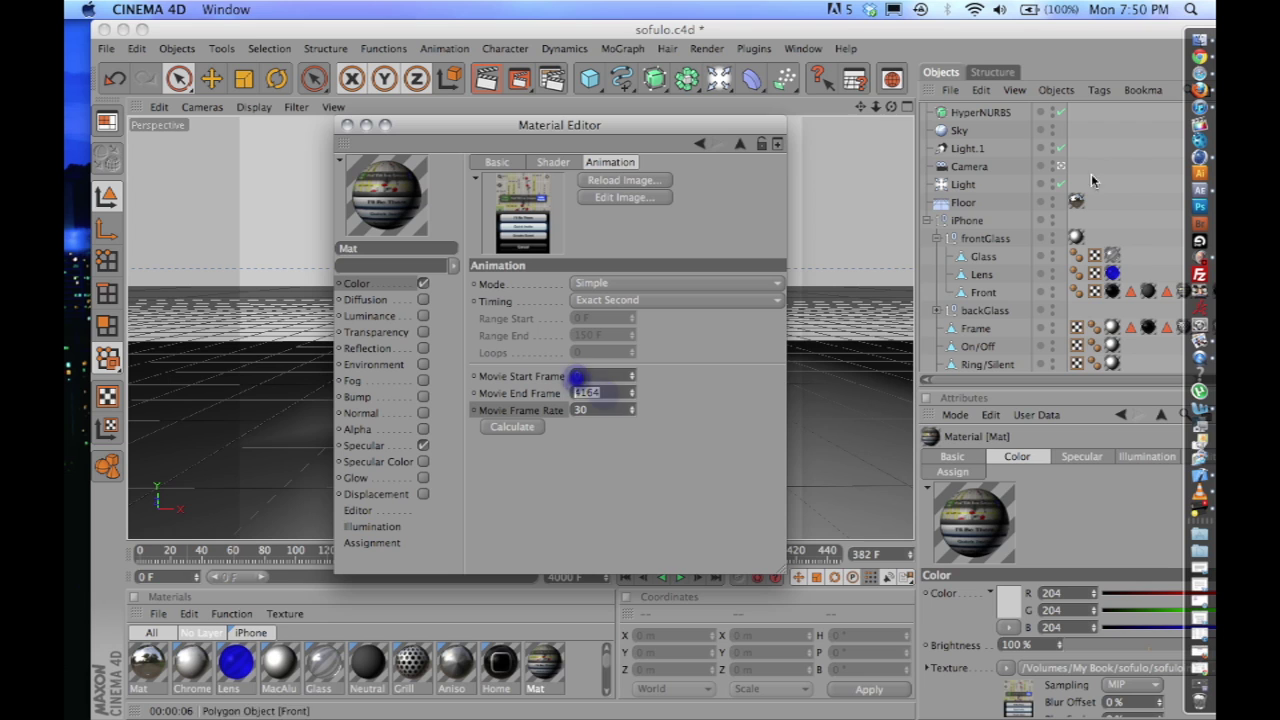
click(1198, 40)
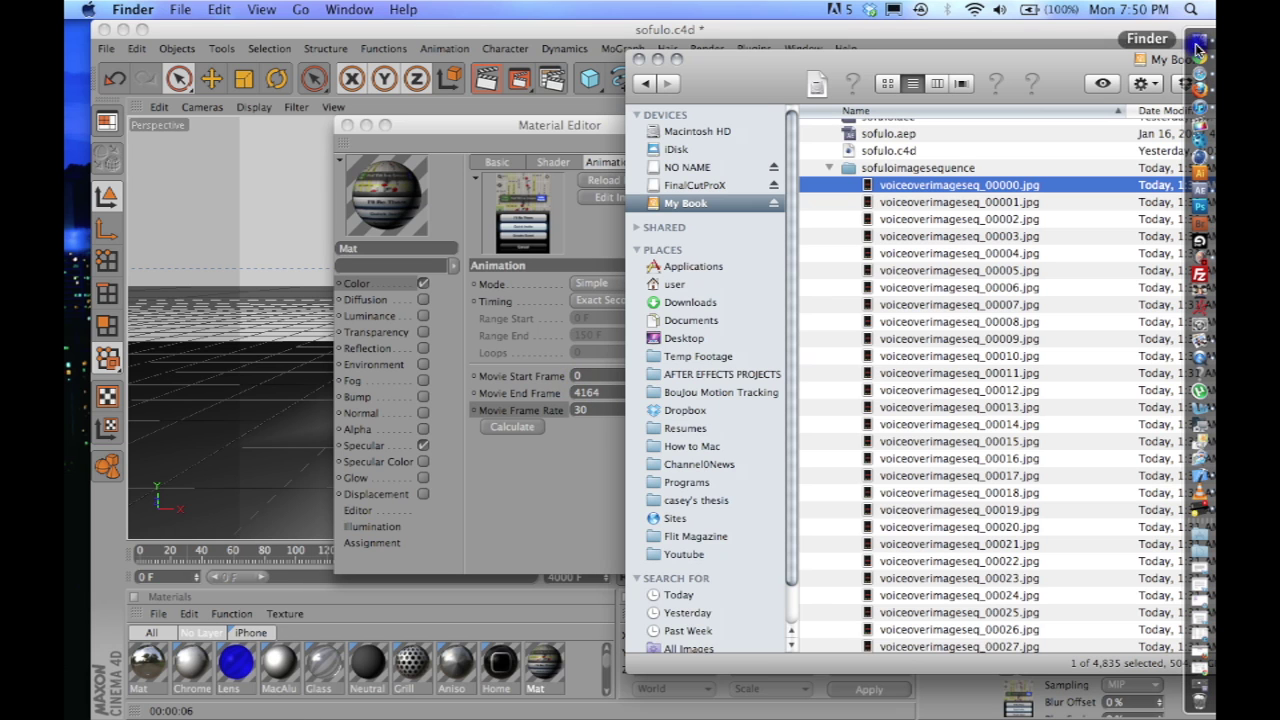
click(503, 460)
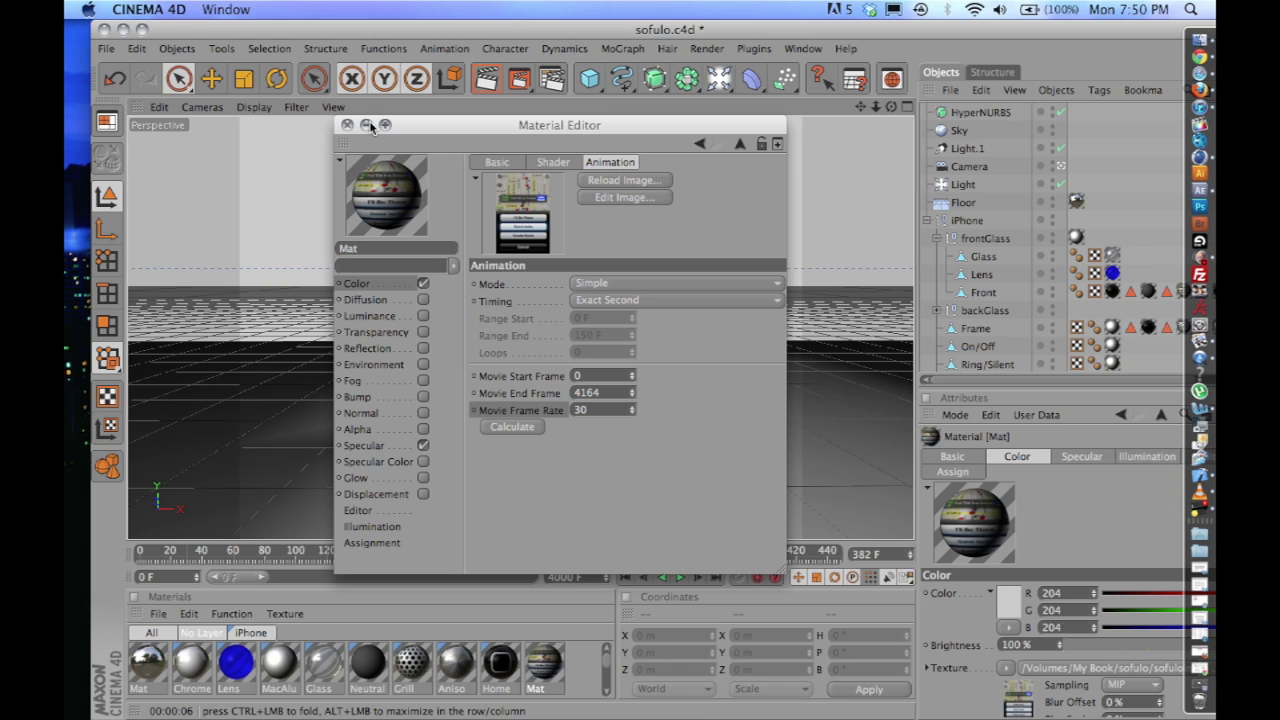
click(367, 125)
scroll(536, 668, down, 1)
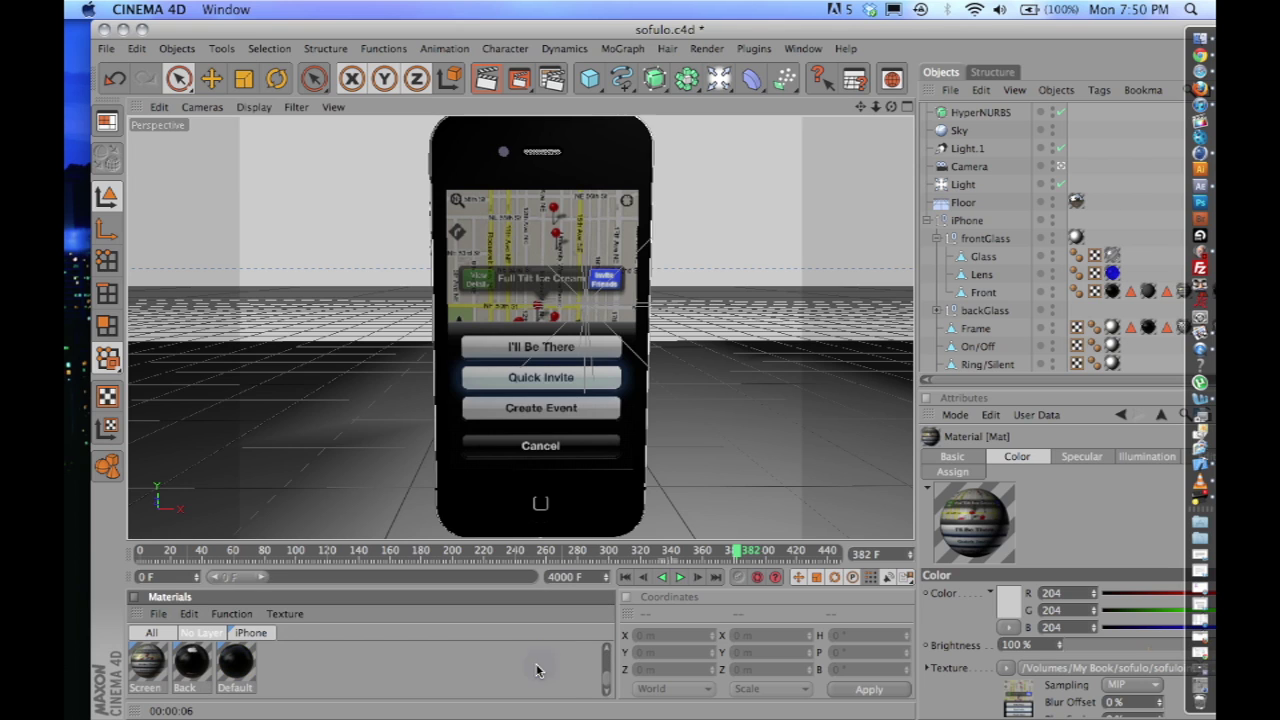
click(145, 678)
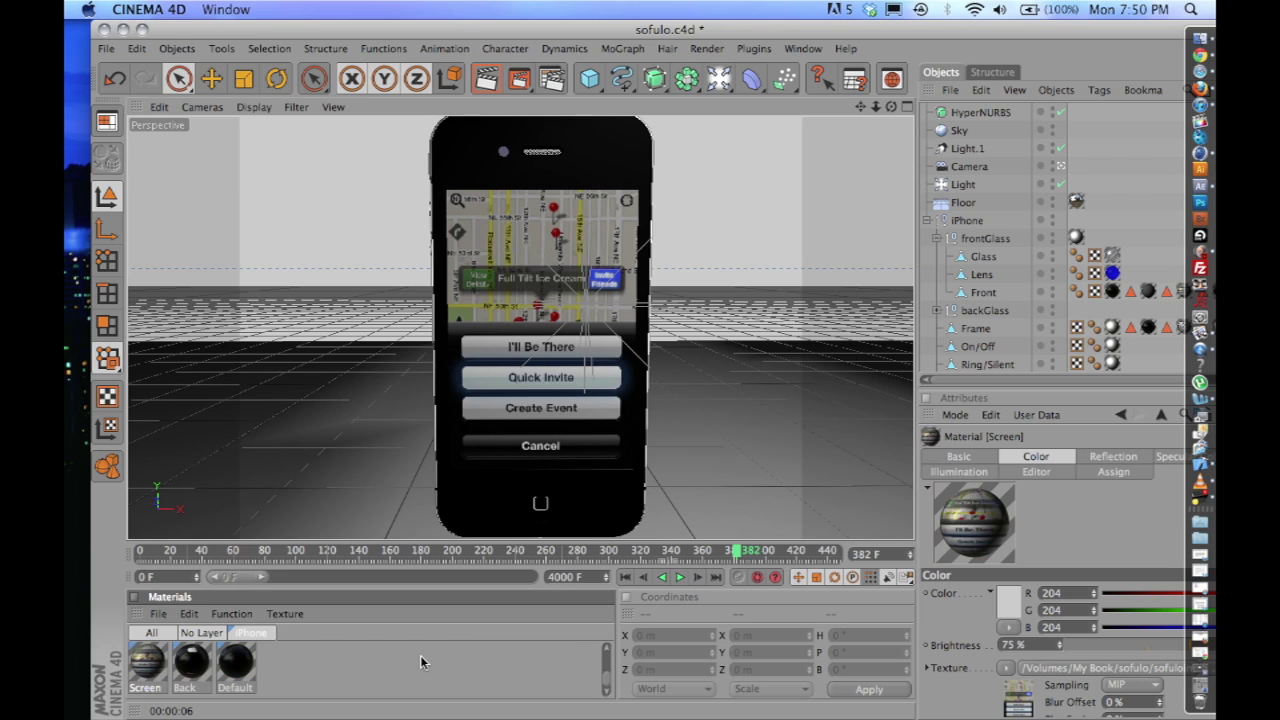
scroll(437, 661, up, 1)
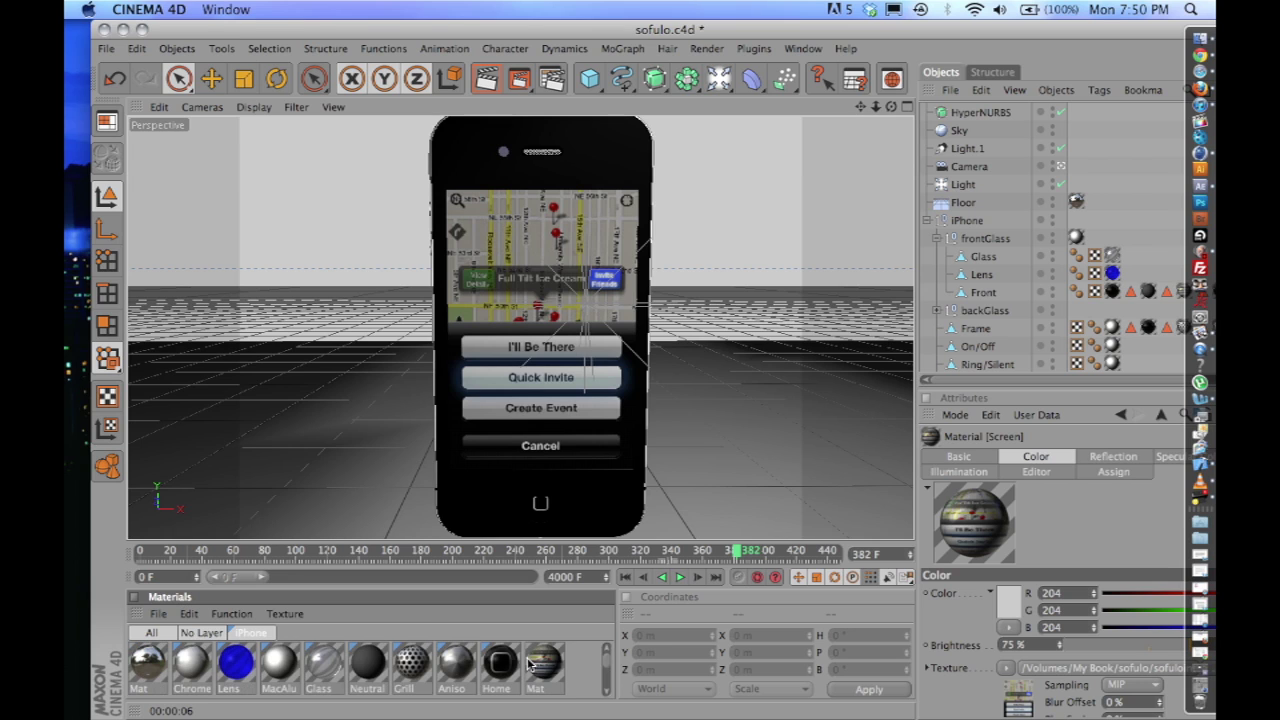